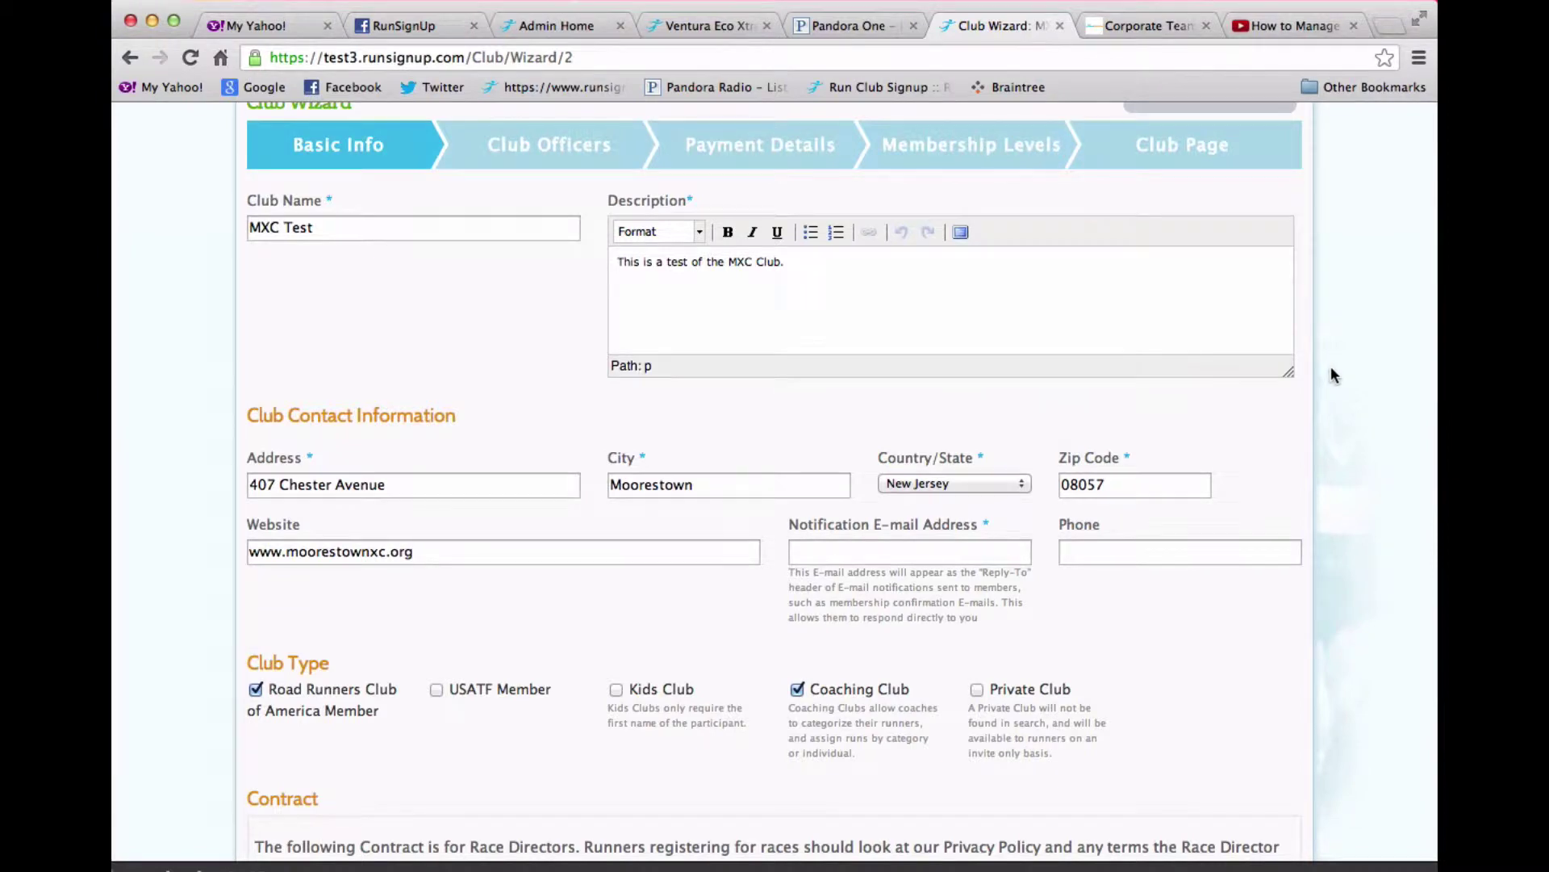
Step: Scroll up and down through the MXC Test club's Basic Info page in the Club Wizard
{"action": "scroll", "coordinate": [1331, 368], "scroll_direction": "up", "scroll_amount": 2}
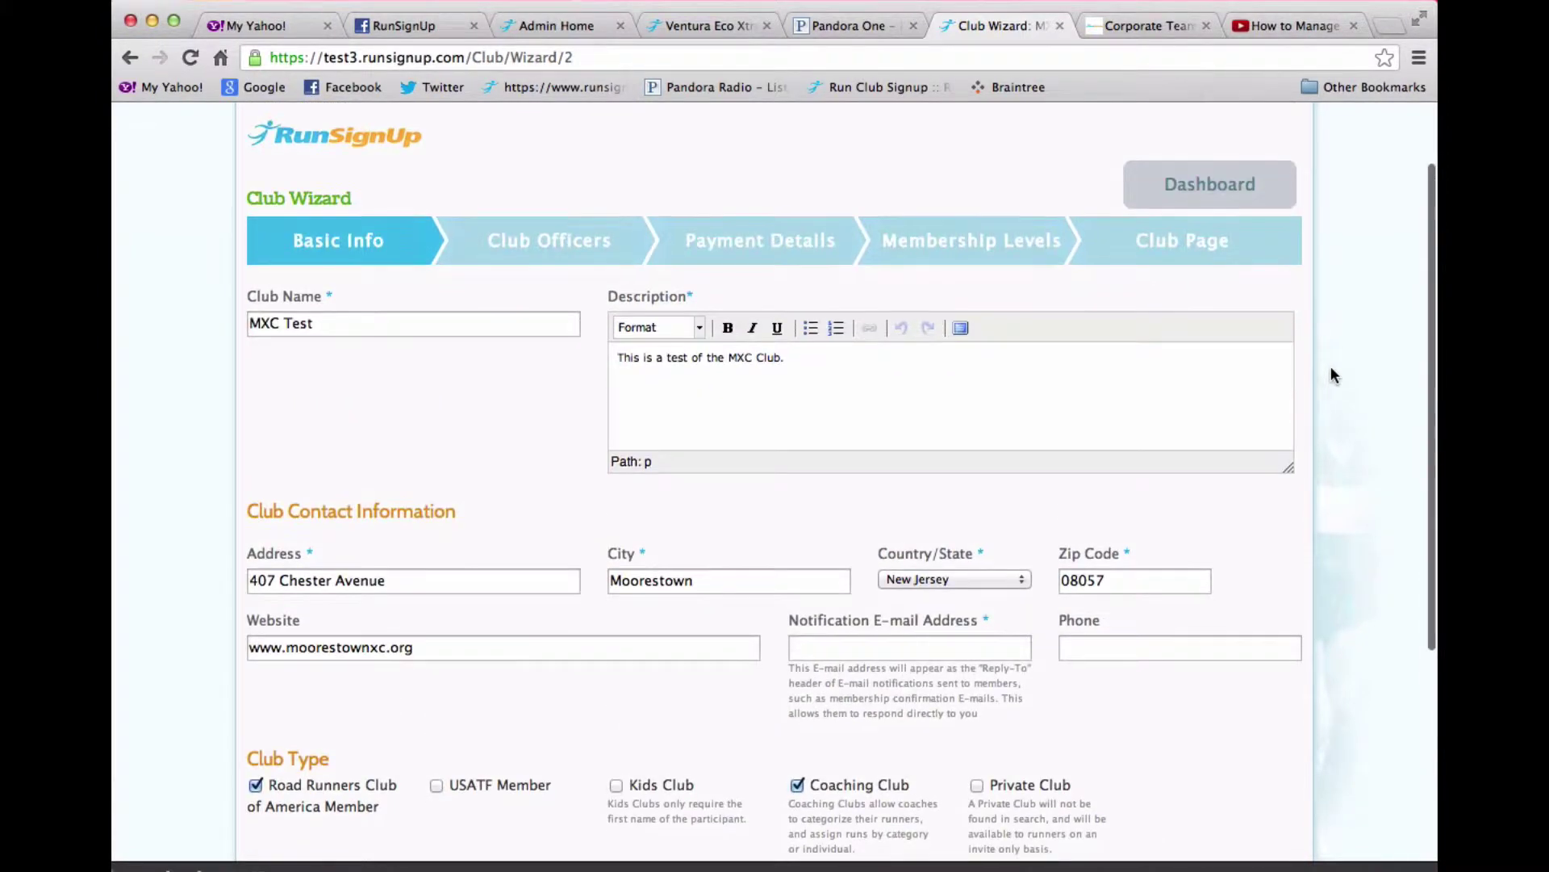
{"action": "scroll", "coordinate": [1331, 371], "scroll_direction": "down", "scroll_amount": 2}
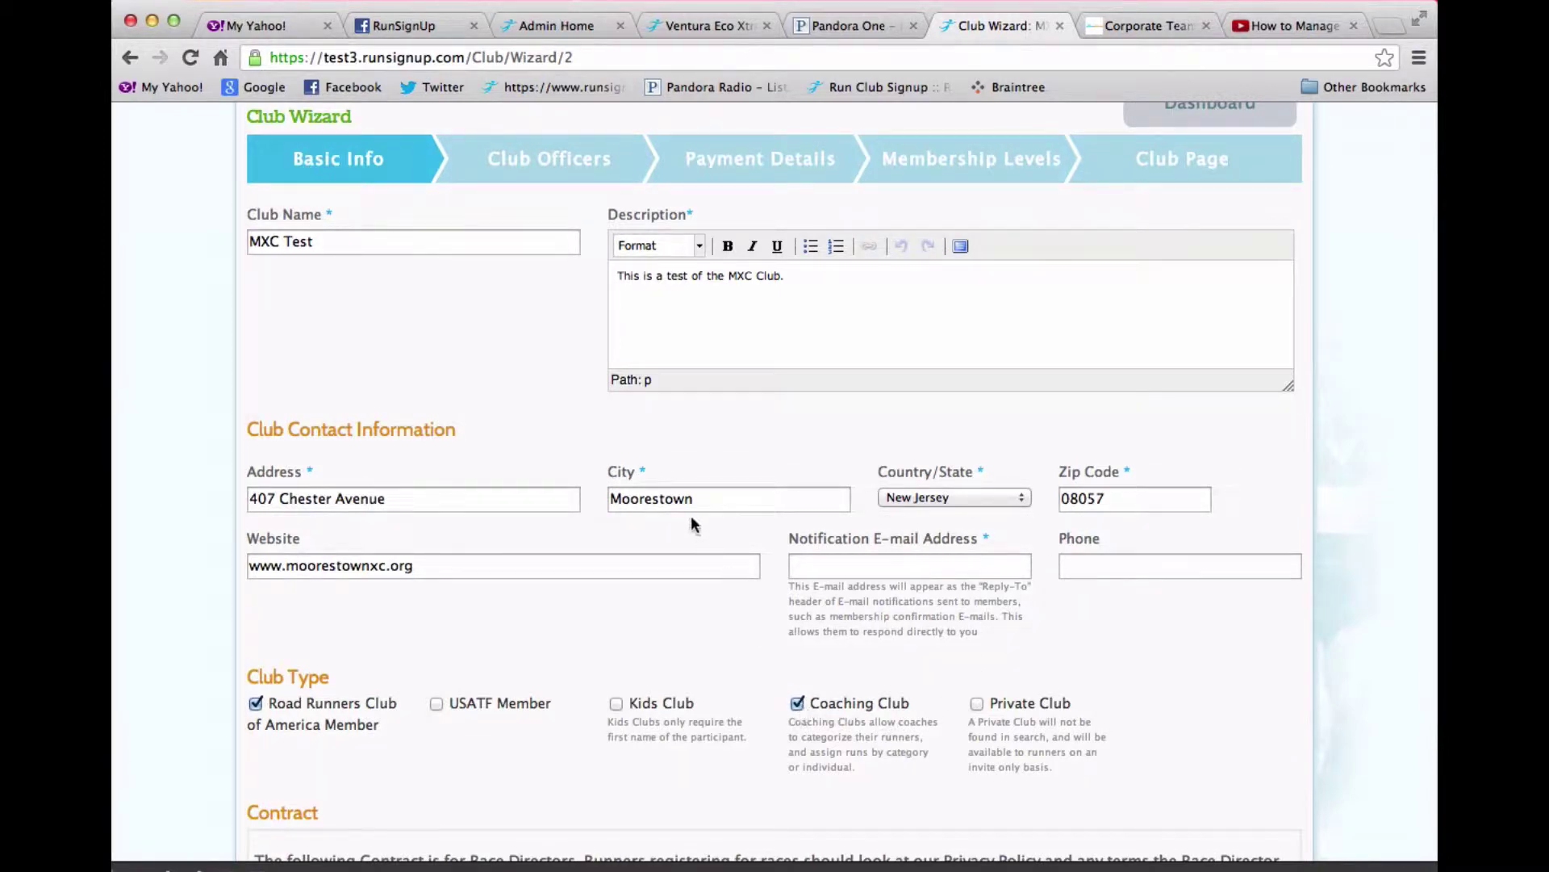
{"action": "scroll", "coordinate": [691, 517], "scroll_direction": "up", "scroll_amount": 4}
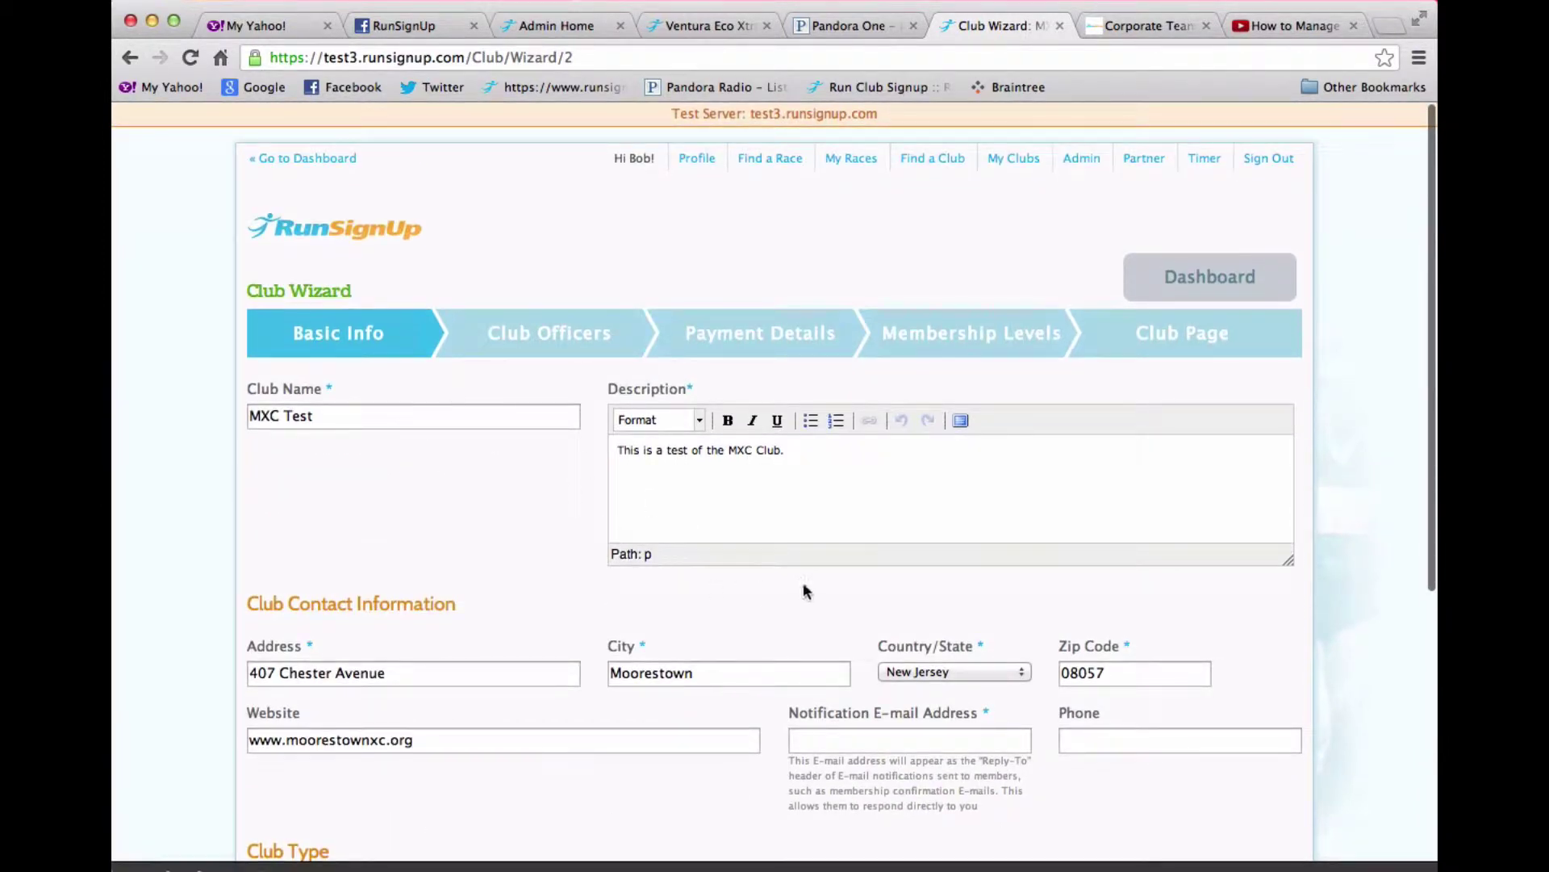
{"action": "scroll", "coordinate": [804, 585], "scroll_direction": "down", "scroll_amount": 7}
{"action": "scroll", "coordinate": [804, 587], "scroll_direction": "down", "scroll_amount": 1}
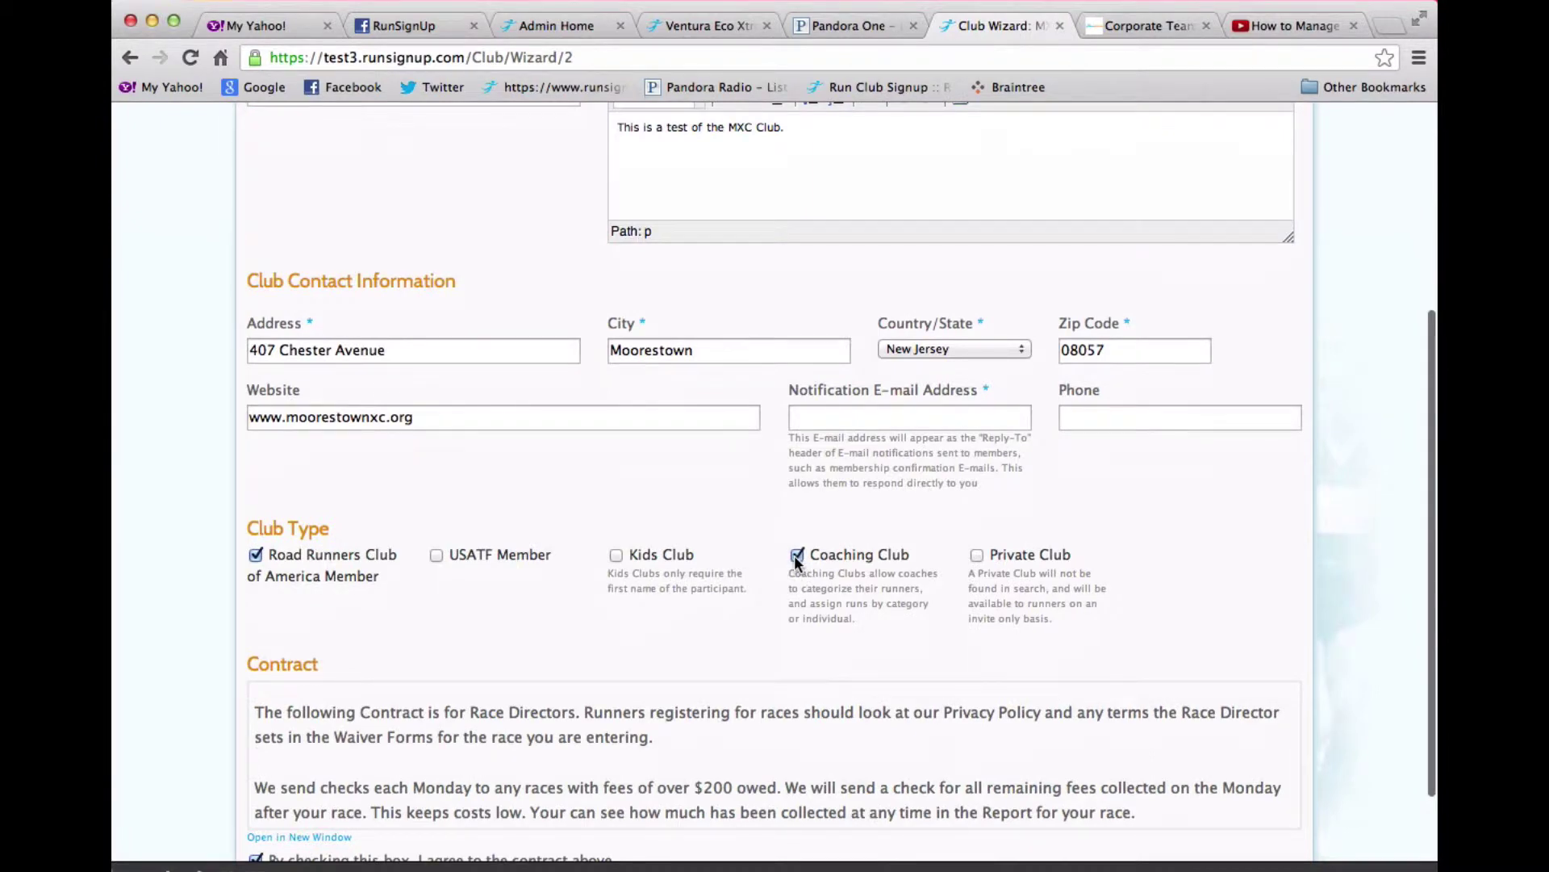
{"action": "scroll", "coordinate": [836, 589], "scroll_direction": "down", "scroll_amount": 6}
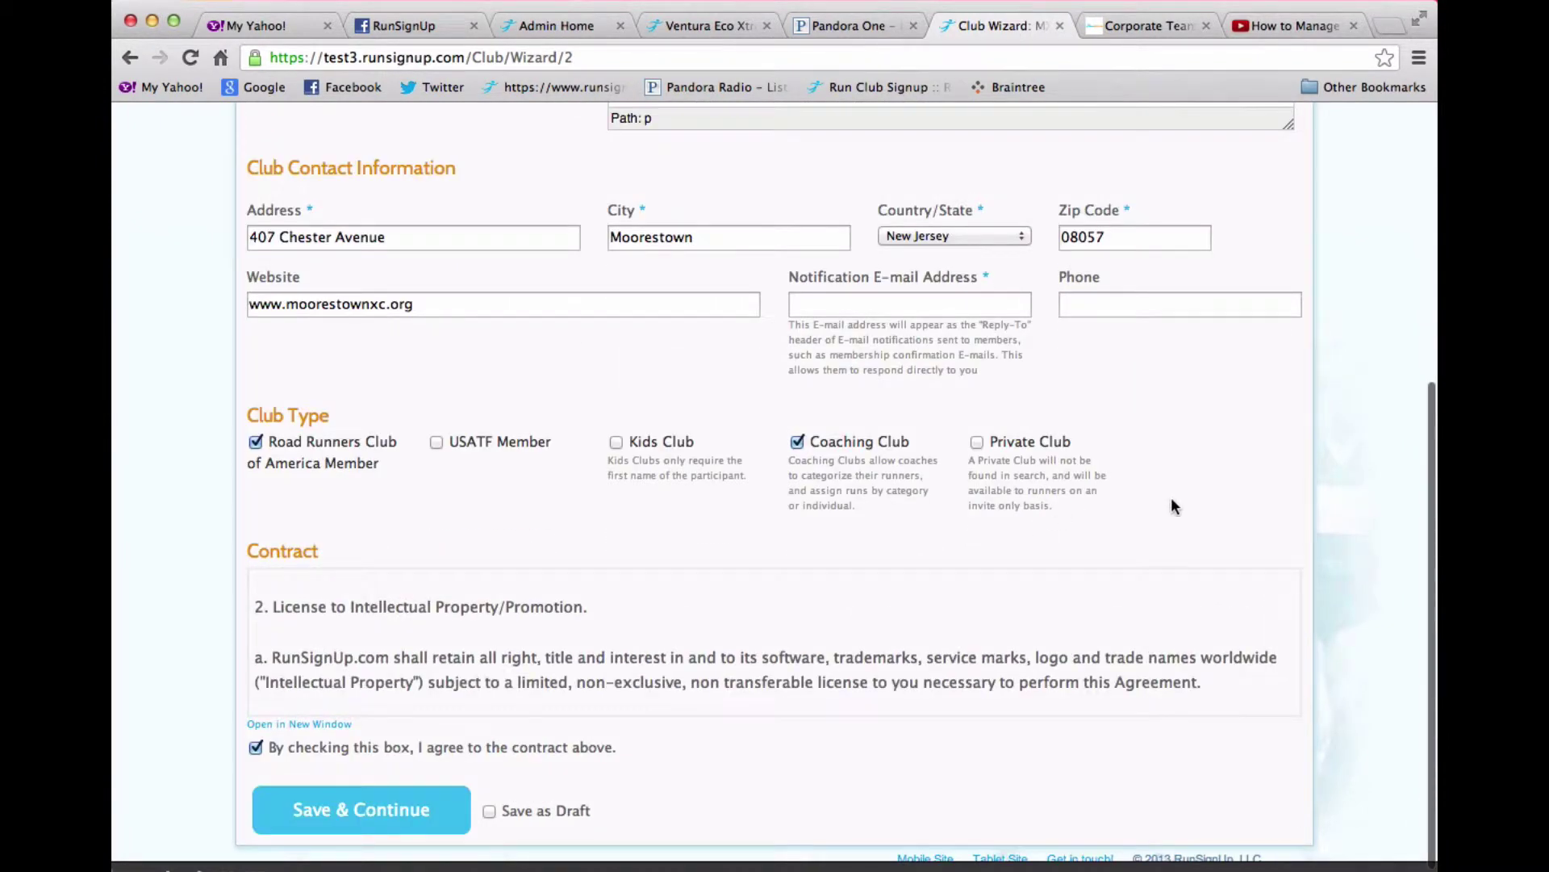
{"action": "scroll", "coordinate": [1186, 480], "scroll_direction": "up", "scroll_amount": 10}
Step: Open the MXC Test dashboard's Members section and its Categories list of High, Low and Mid Mileage
{"action": "left_click", "coordinate": [1200, 279]}
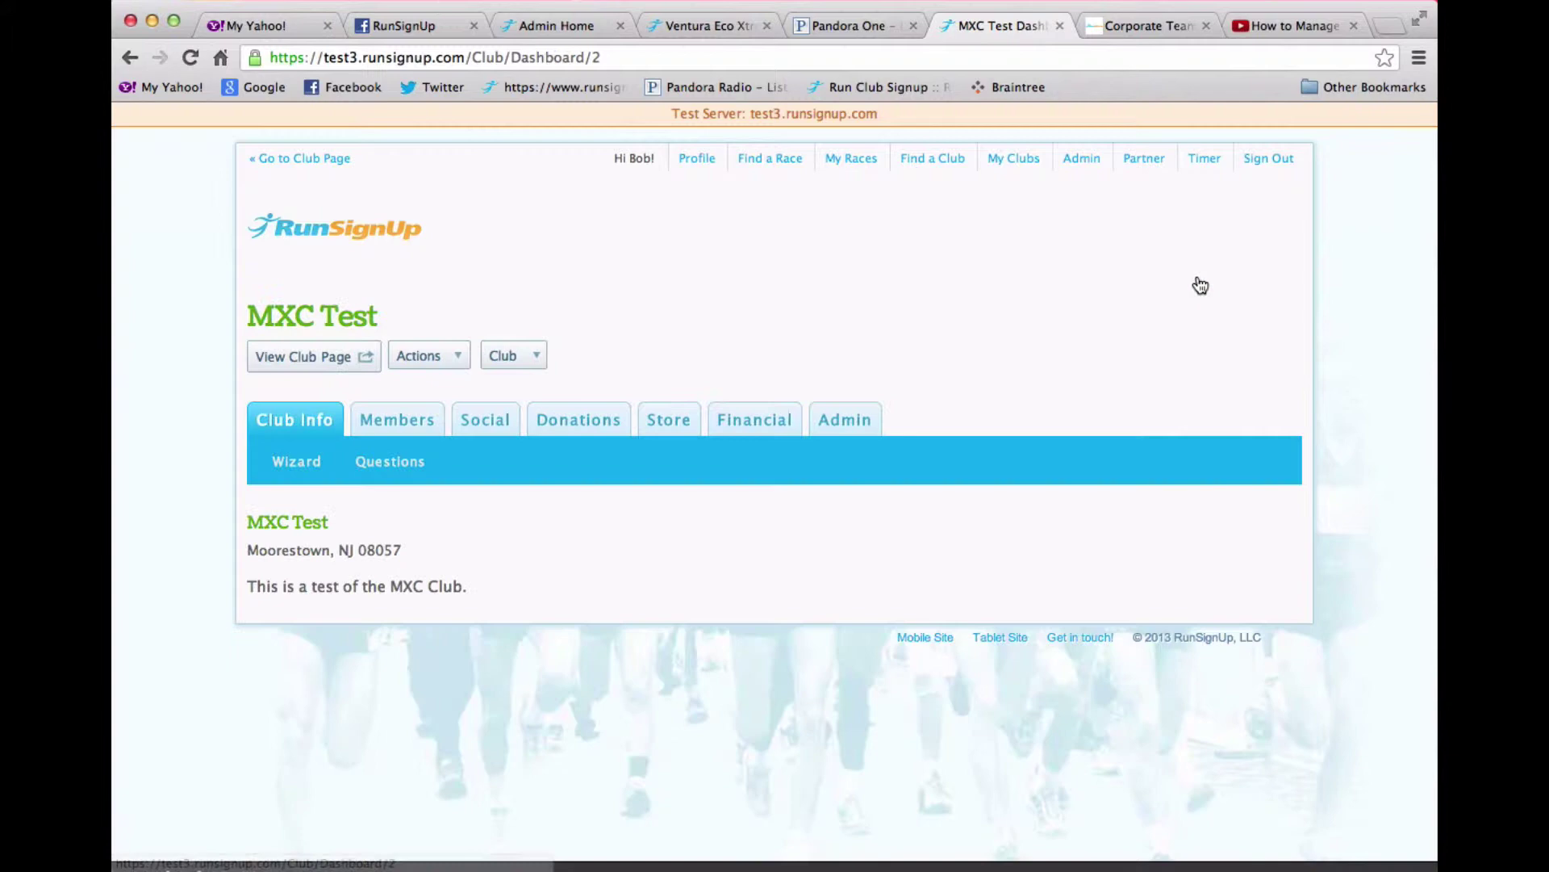
{"action": "left_click", "coordinate": [381, 432]}
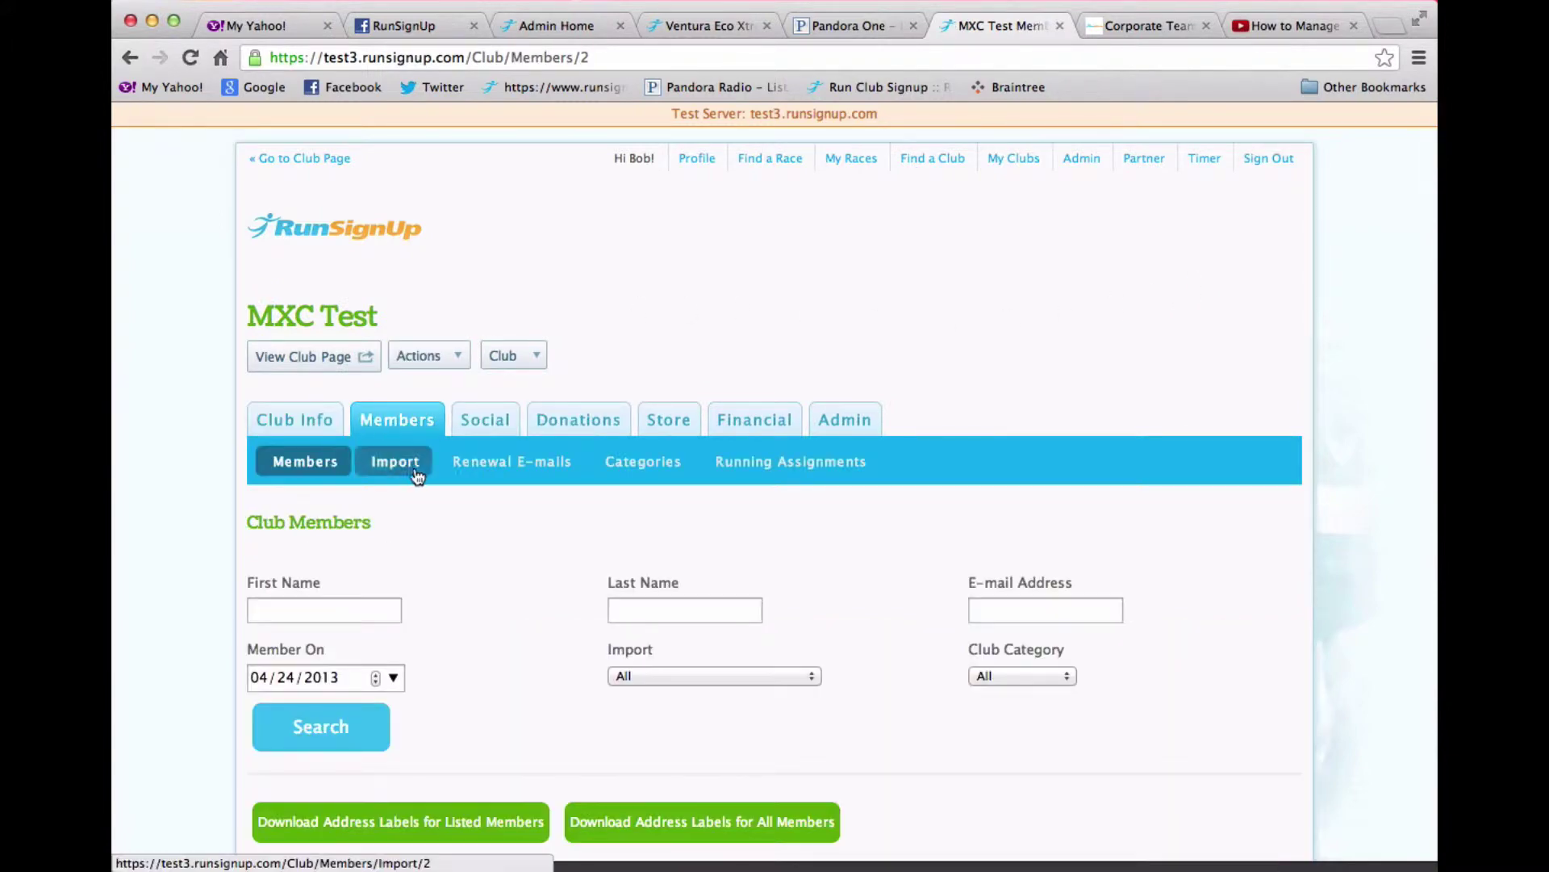
{"action": "left_click", "coordinate": [641, 467]}
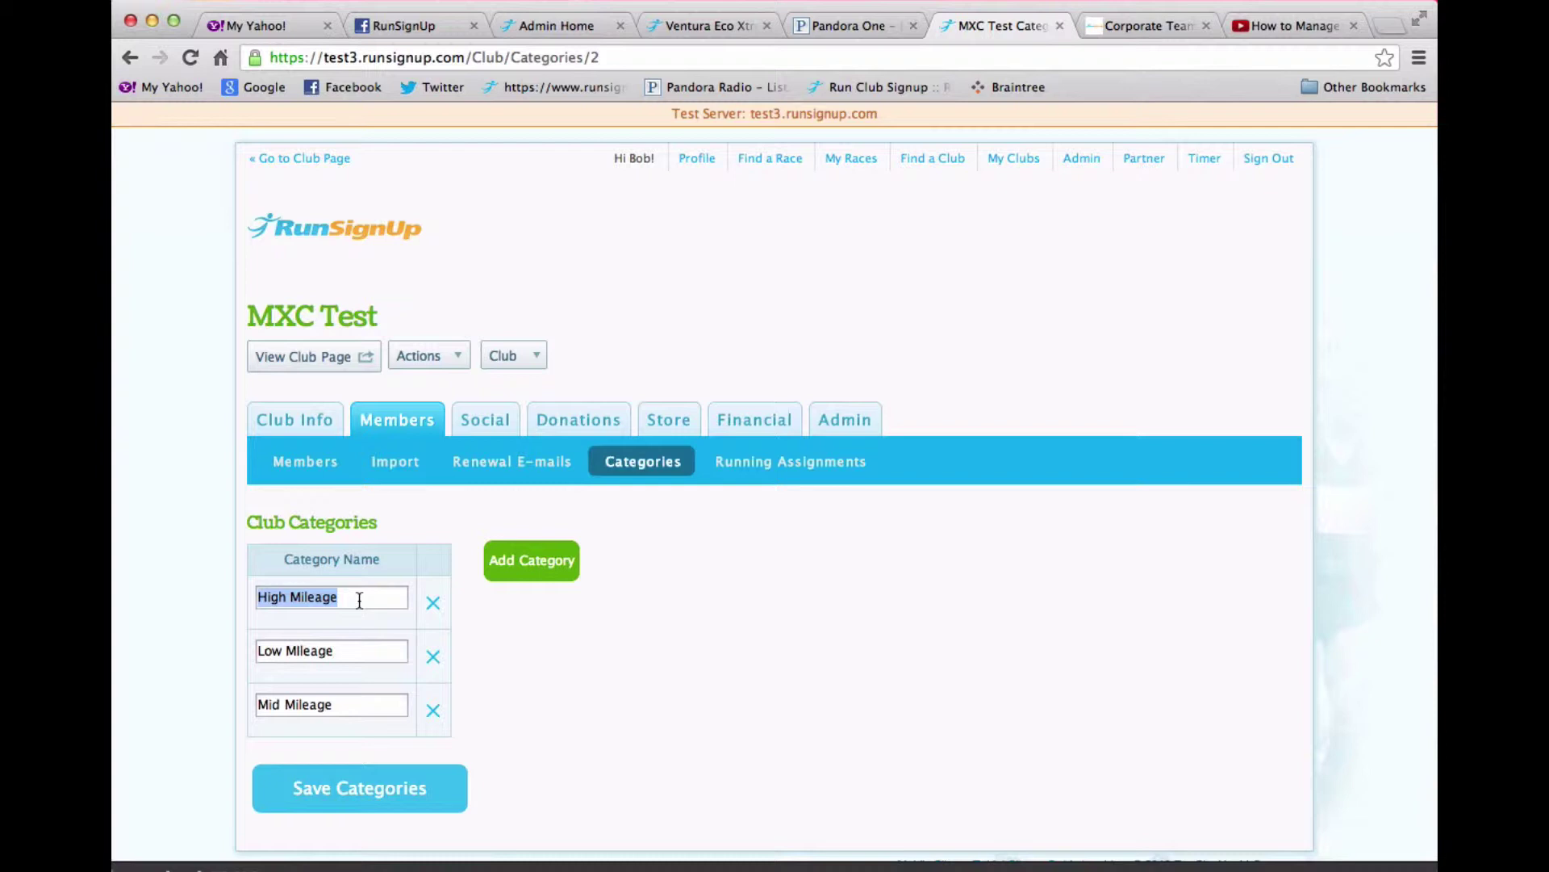
Step: Open Running Assignments and scroll to the High Mileage table for week 04/21/2013
{"action": "left_click", "coordinate": [773, 466]}
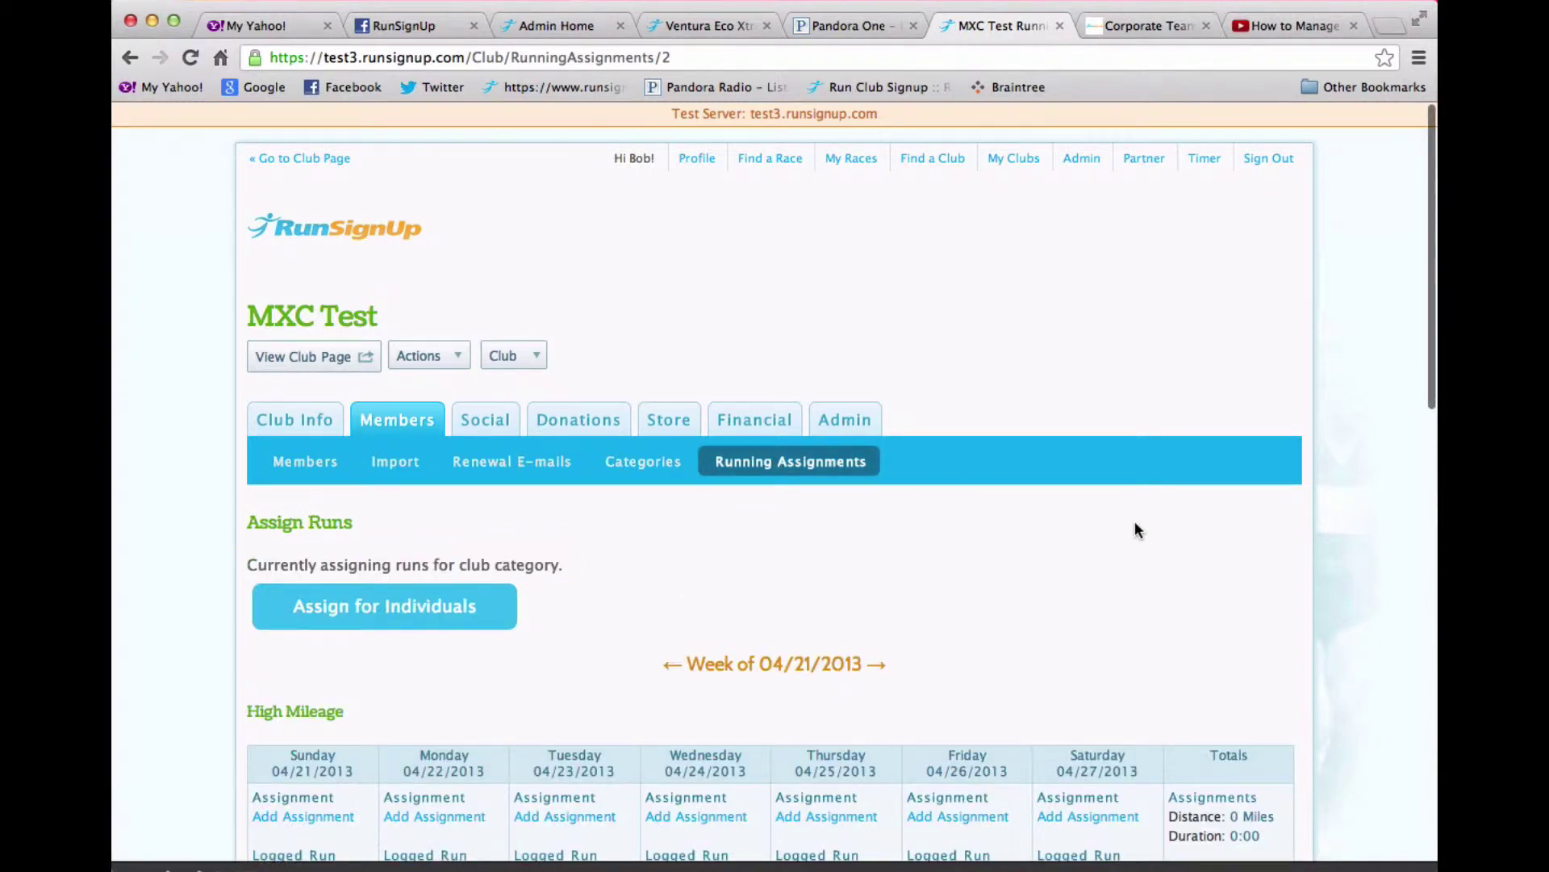
{"action": "scroll", "coordinate": [1134, 522], "scroll_direction": "down", "scroll_amount": 3}
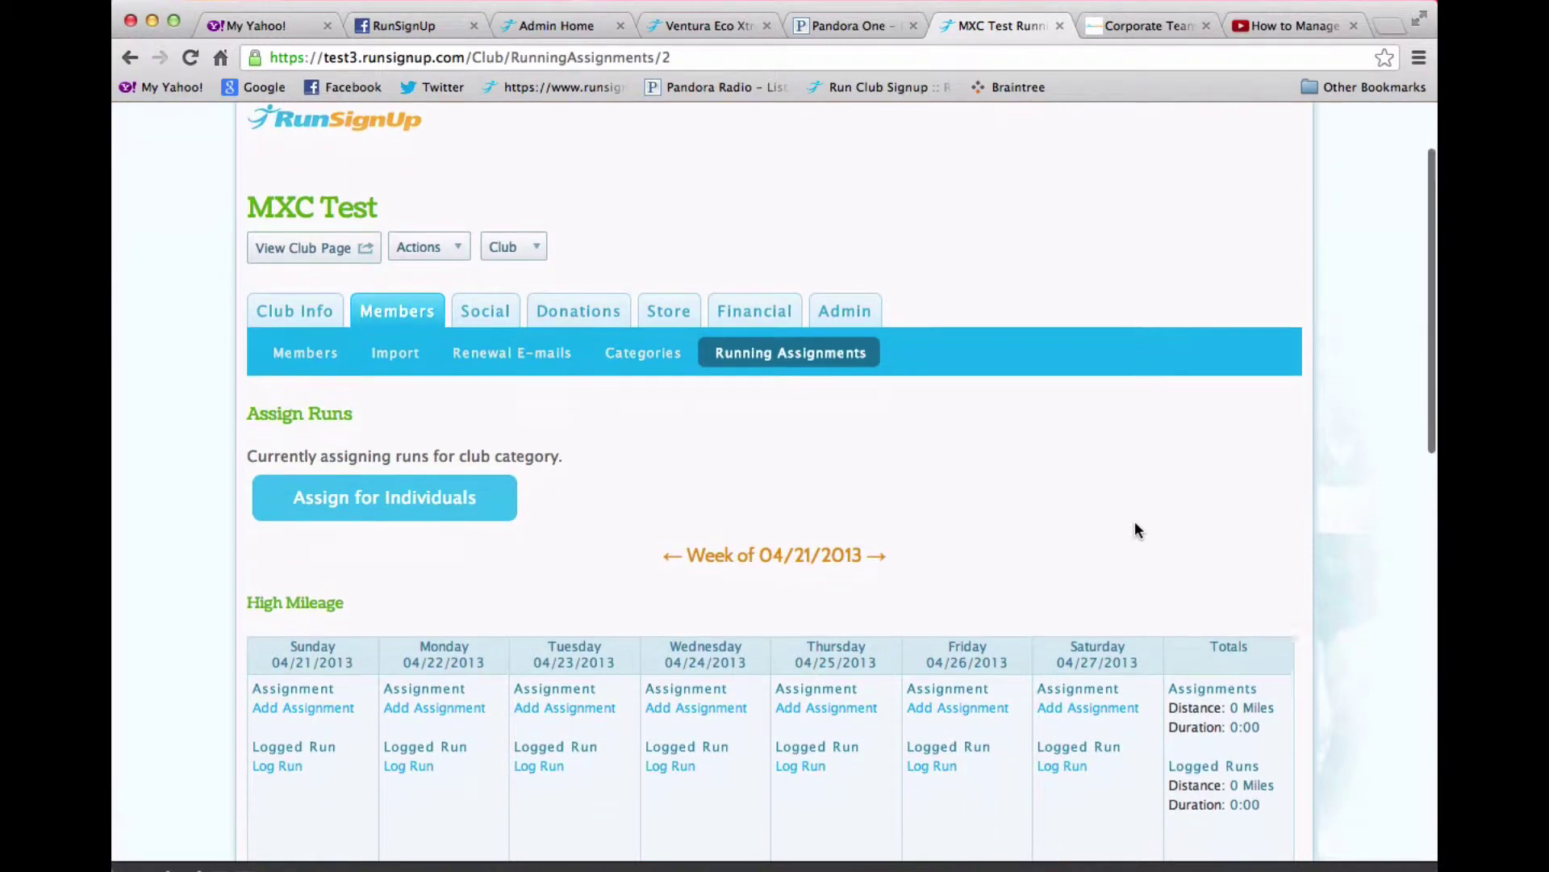
{"action": "scroll", "coordinate": [1135, 522], "scroll_direction": "down", "scroll_amount": 3}
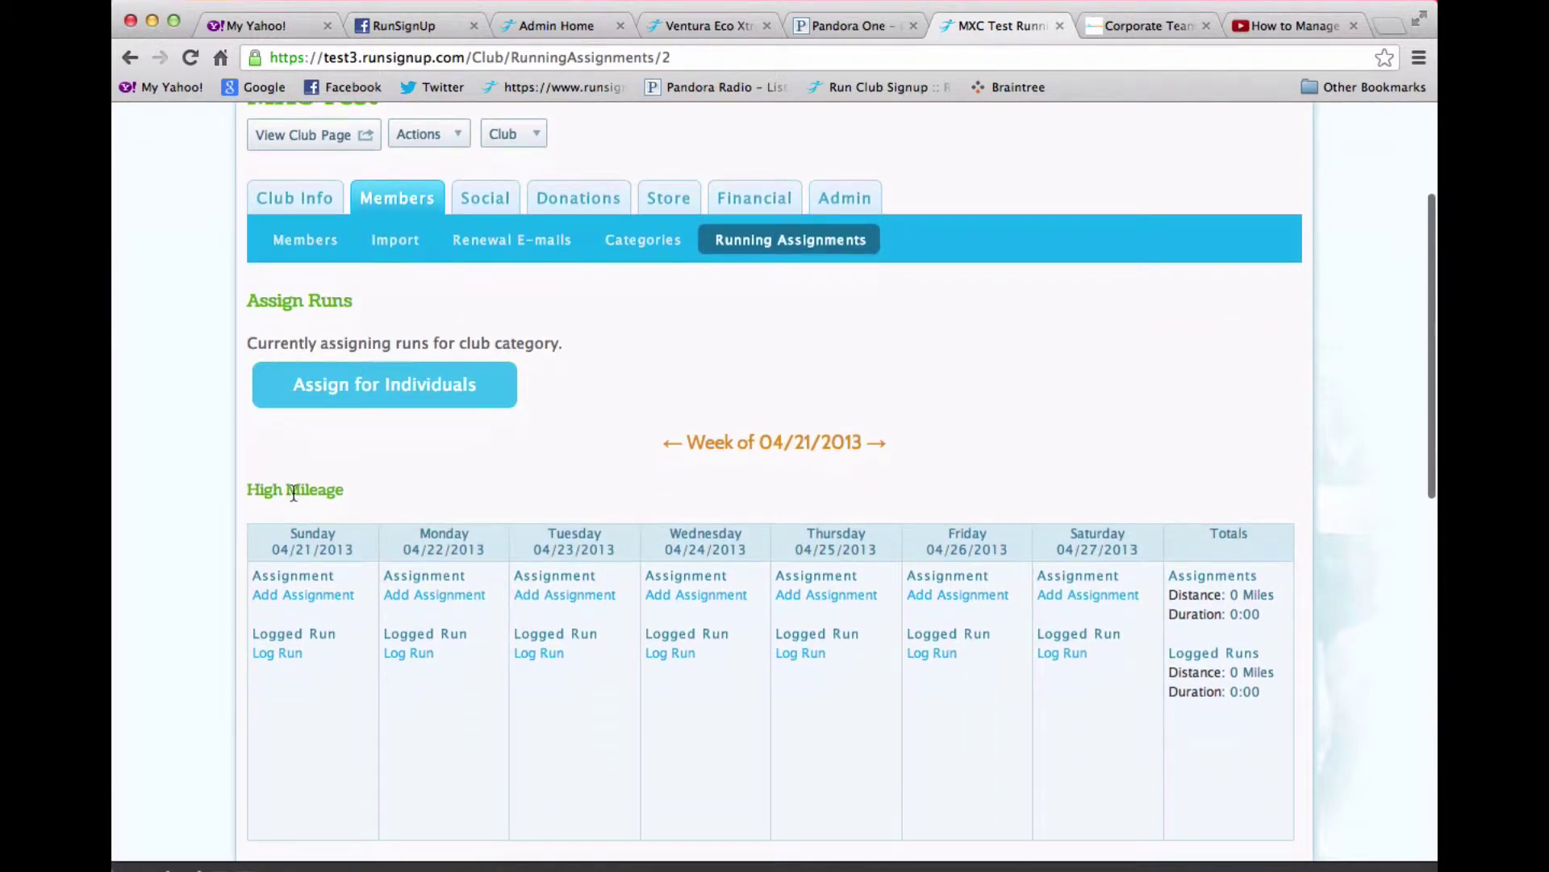
{"action": "left_click_drag", "start_coordinate": [250, 487], "coordinate": [356, 487]}
{"action": "scroll", "coordinate": [413, 487], "scroll_direction": "down", "scroll_amount": 3}
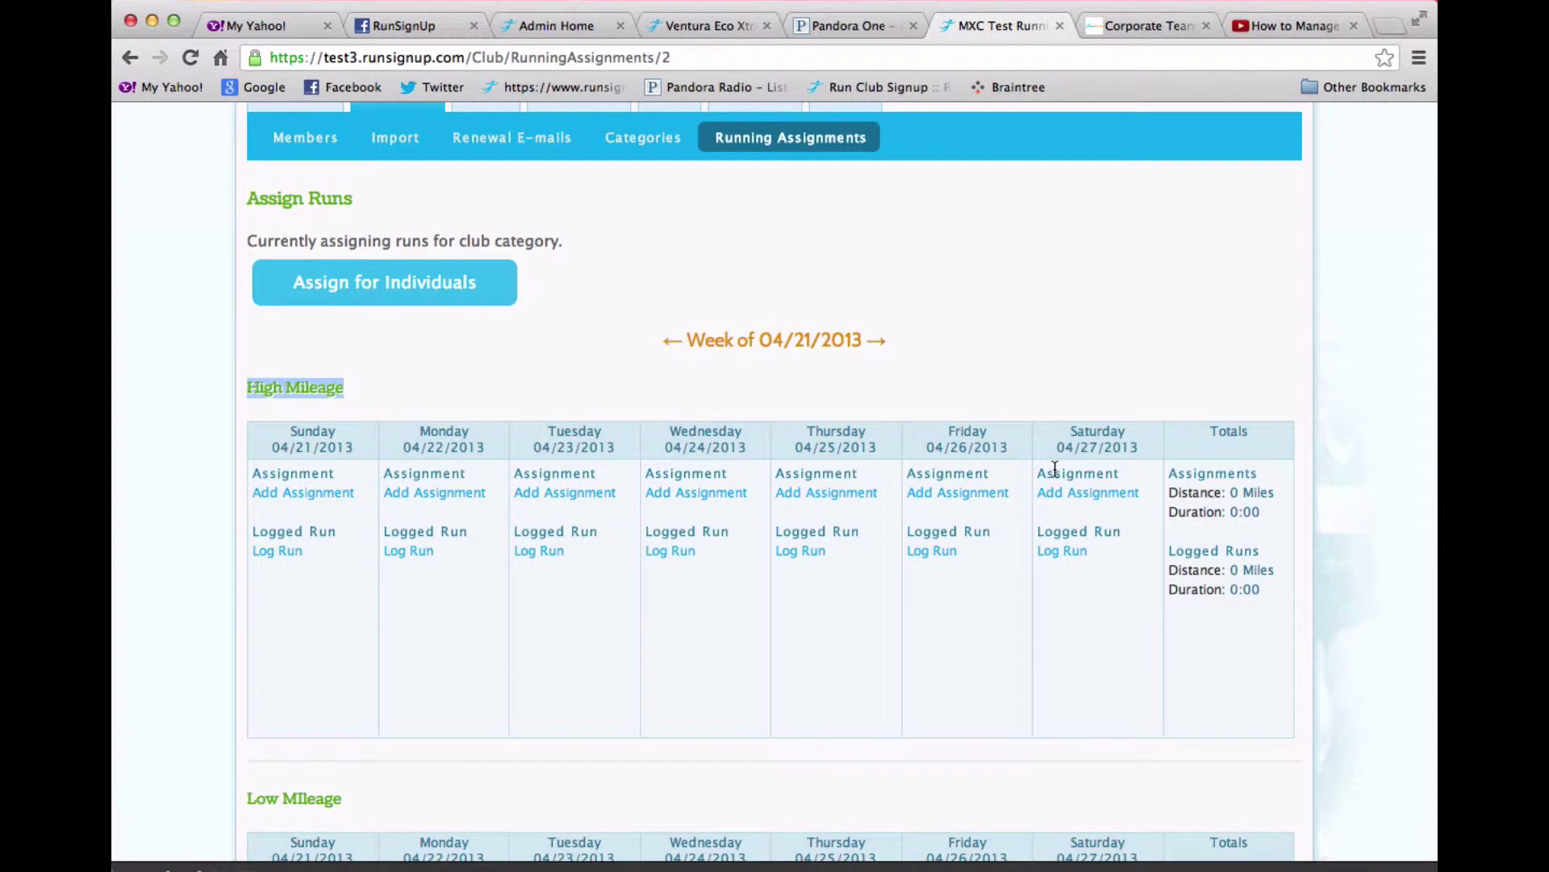
Step: Assign High Mileage a 10-mile run on Friday 4/26 with the note 'Easy pace'
{"action": "left_click", "coordinate": [953, 501]}
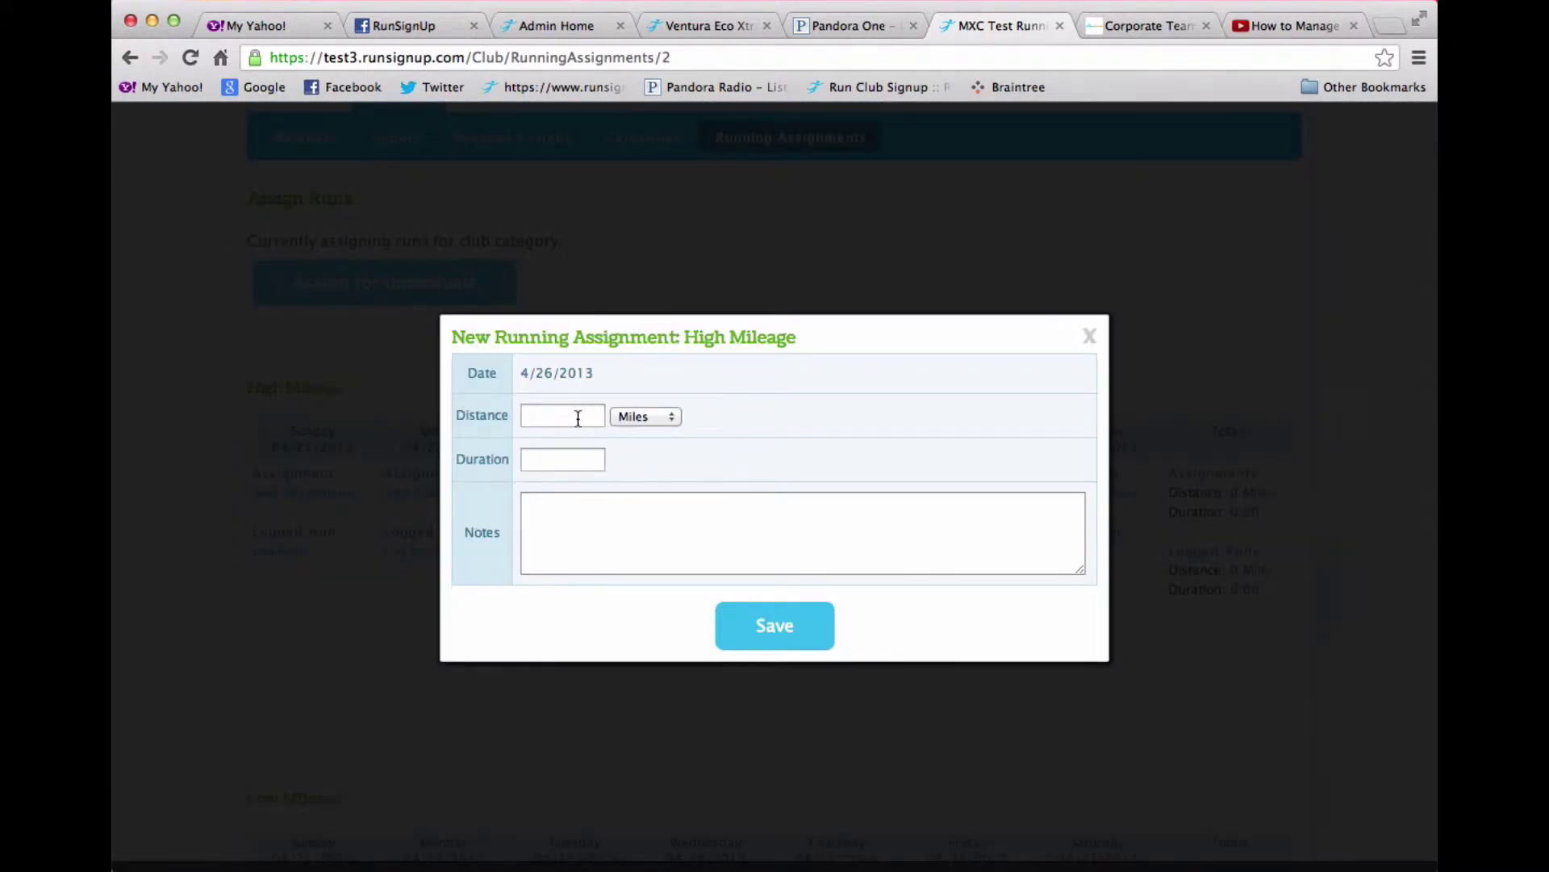
{"action": "type", "text": "10"}
{"action": "left_click", "coordinate": [693, 504]}
{"action": "type", "text": "Easy pave"}
{"action": "key", "text": "BackSpace"}
{"action": "key", "text": "BackSpace"}
{"action": "type", "text": "ce"}
{"action": "left_click", "coordinate": [799, 627]}
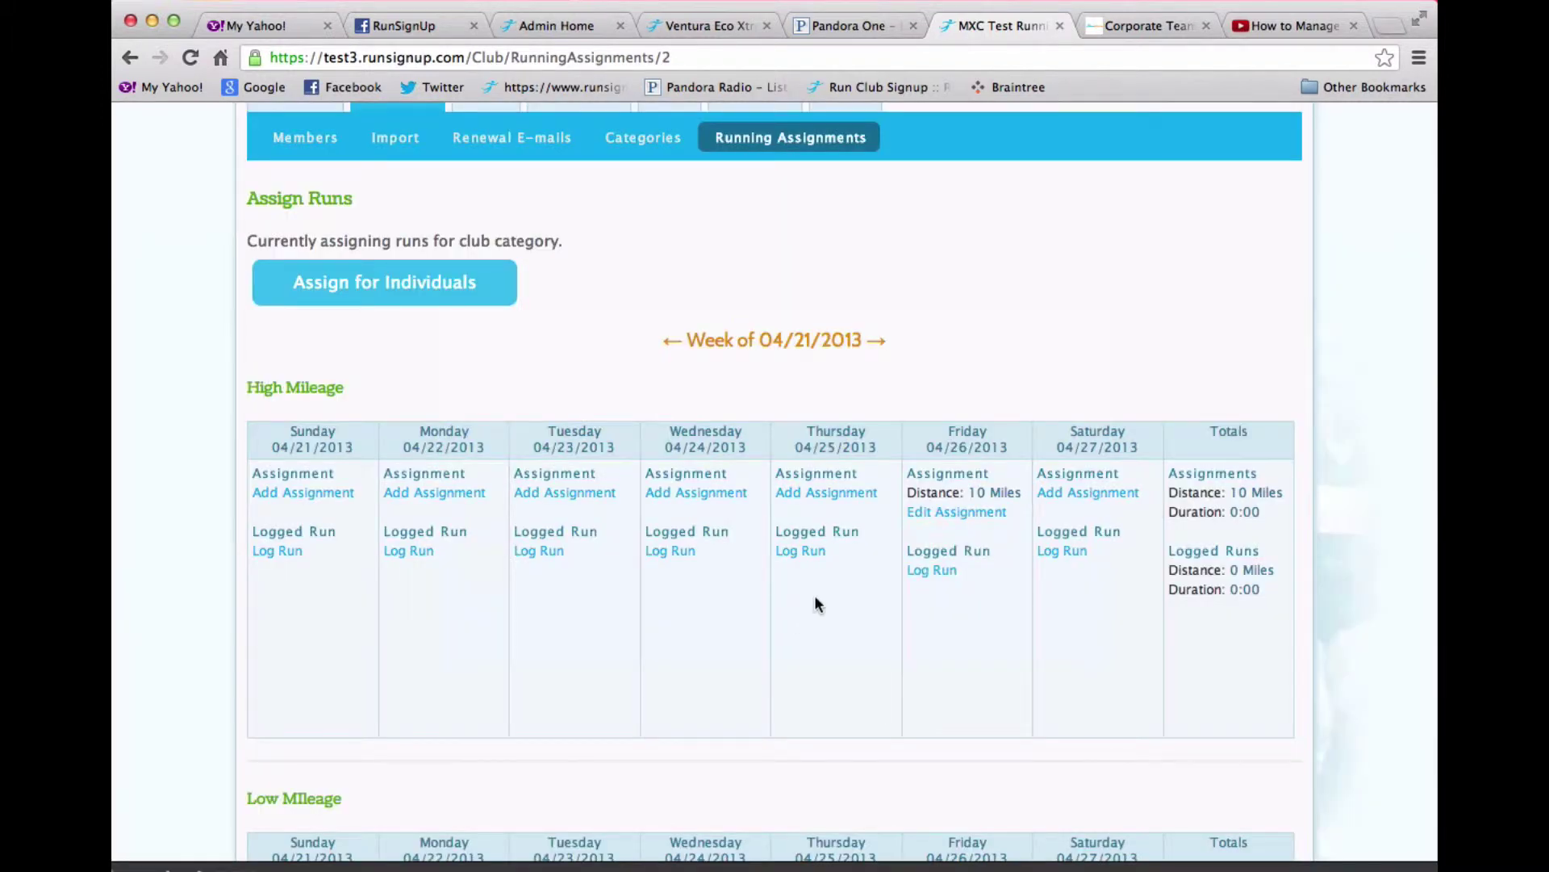
Step: Assign High Mileage an 8-mile run on Saturday 4/27 noted '12 X 400 on the track'
{"action": "left_click", "coordinate": [1105, 503]}
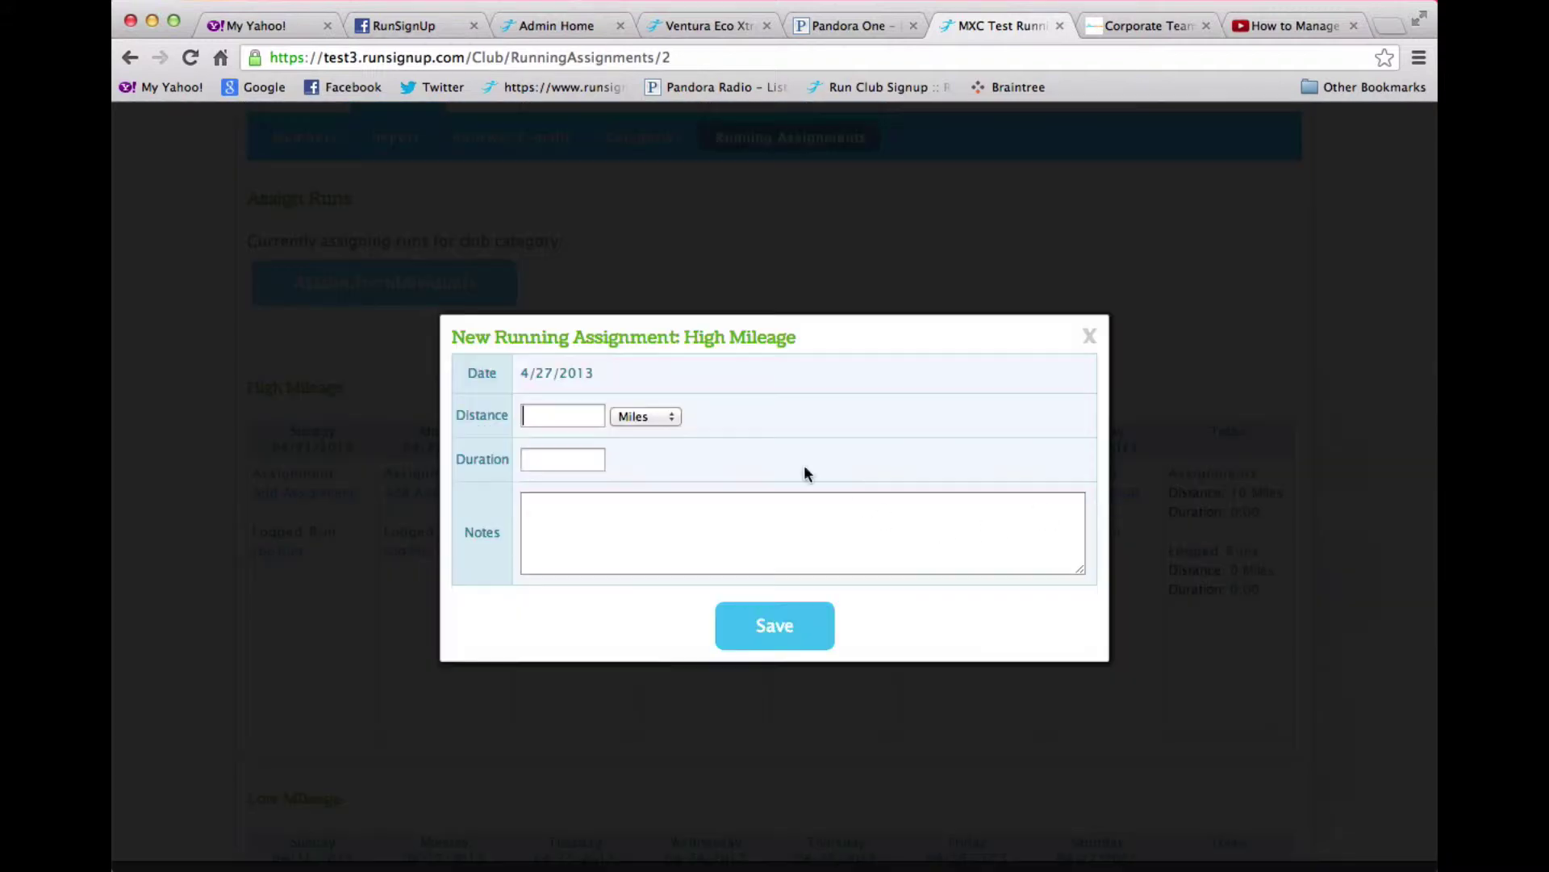
{"action": "left_click", "coordinate": [561, 418]}
{"action": "type", "text": "8"}
{"action": "left_click", "coordinate": [608, 518]}
{"action": "type", "text": "12 X 400 on the track"}
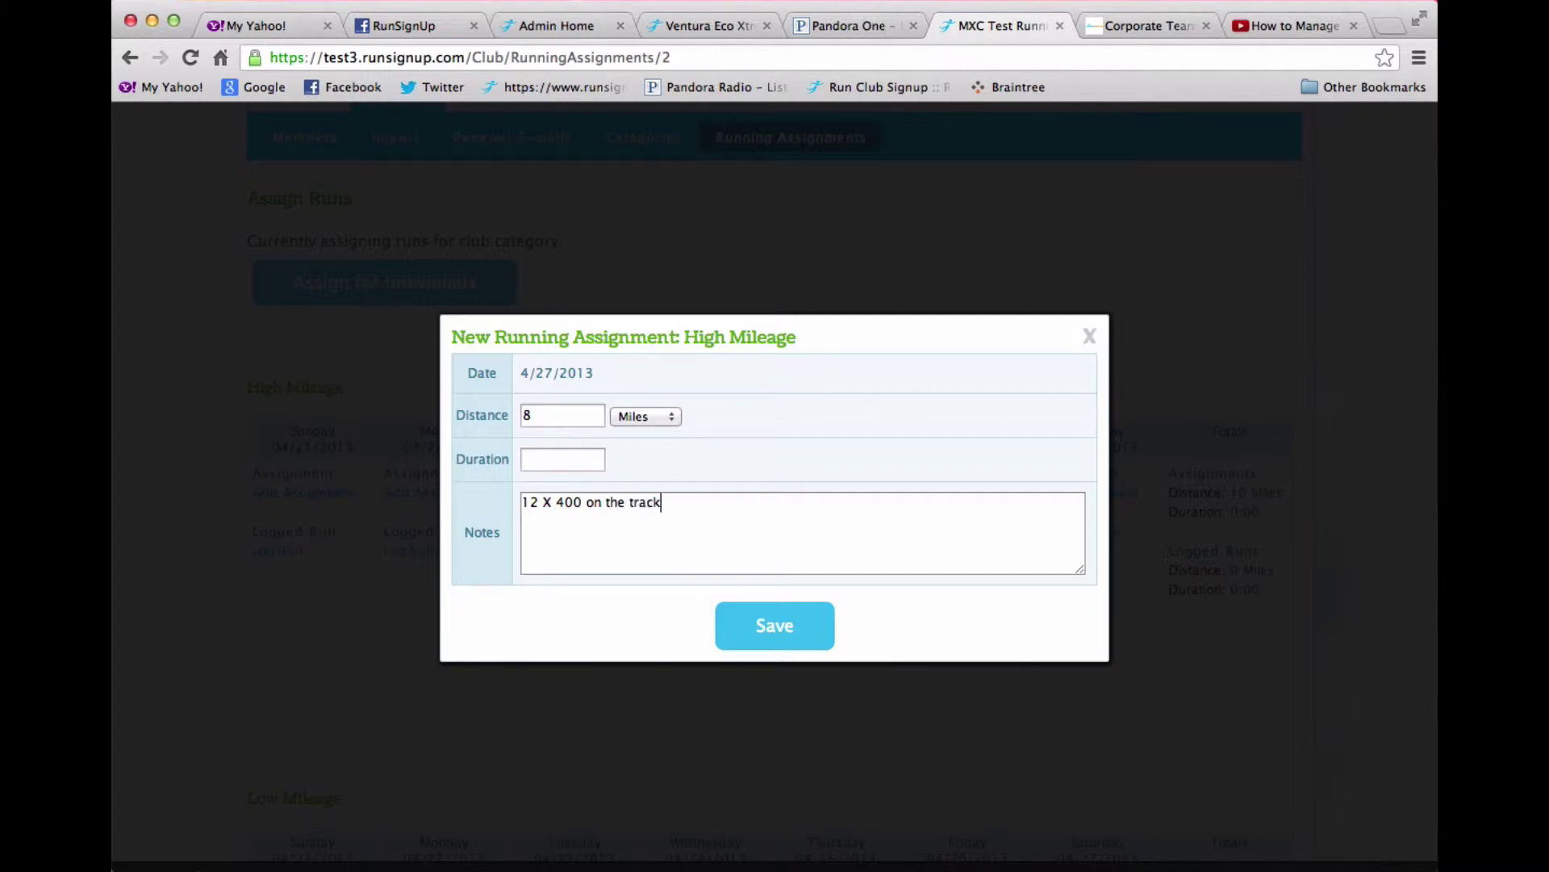
{"action": "left_click", "coordinate": [740, 624]}
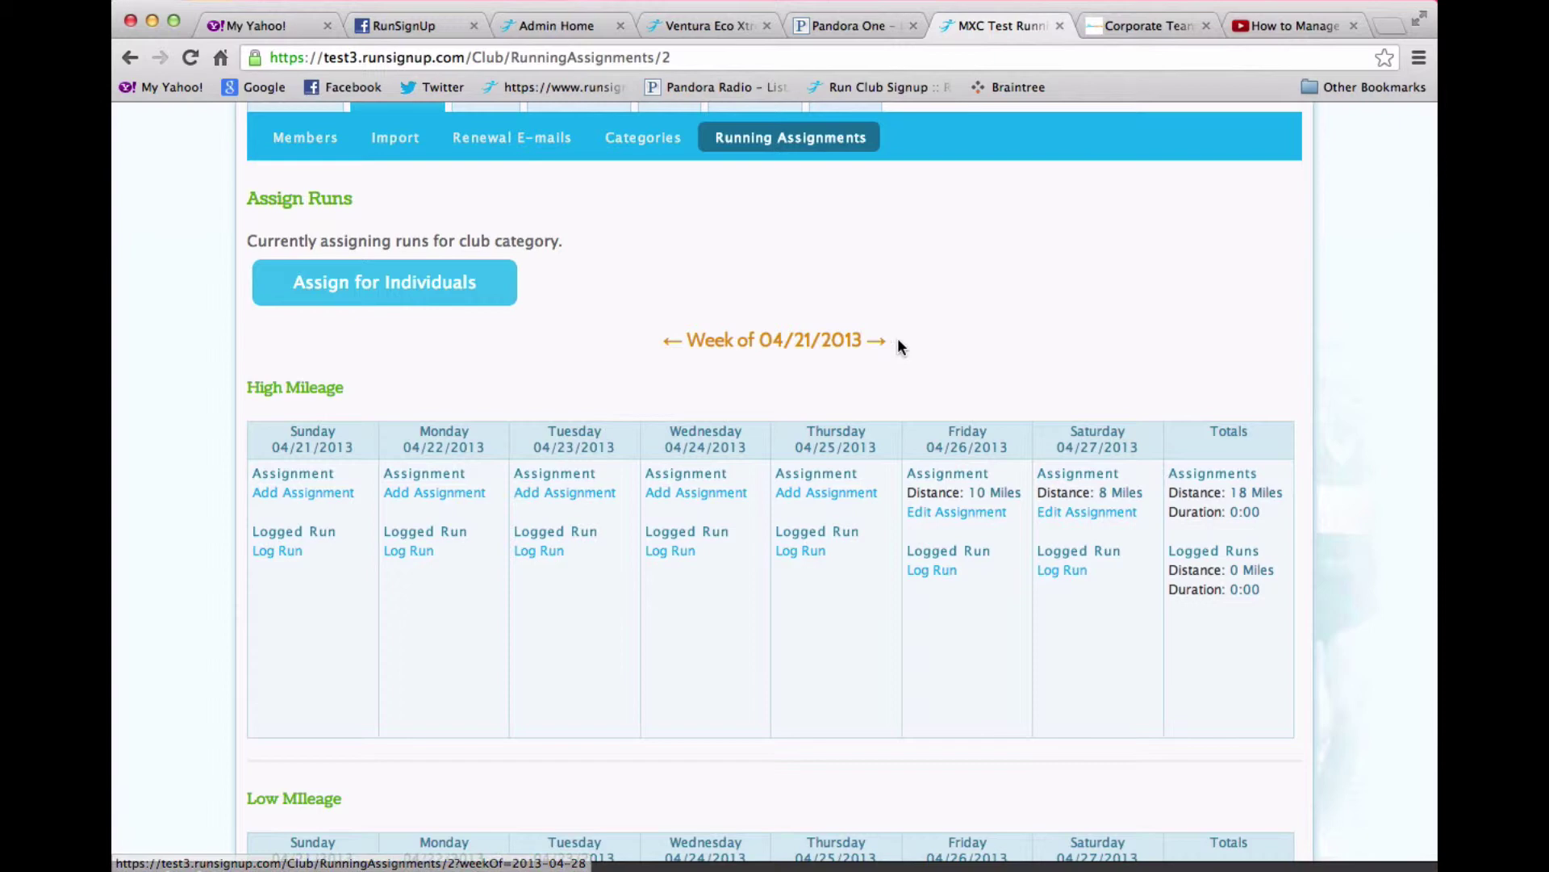
{"action": "scroll", "coordinate": [947, 355], "scroll_direction": "down", "scroll_amount": 7}
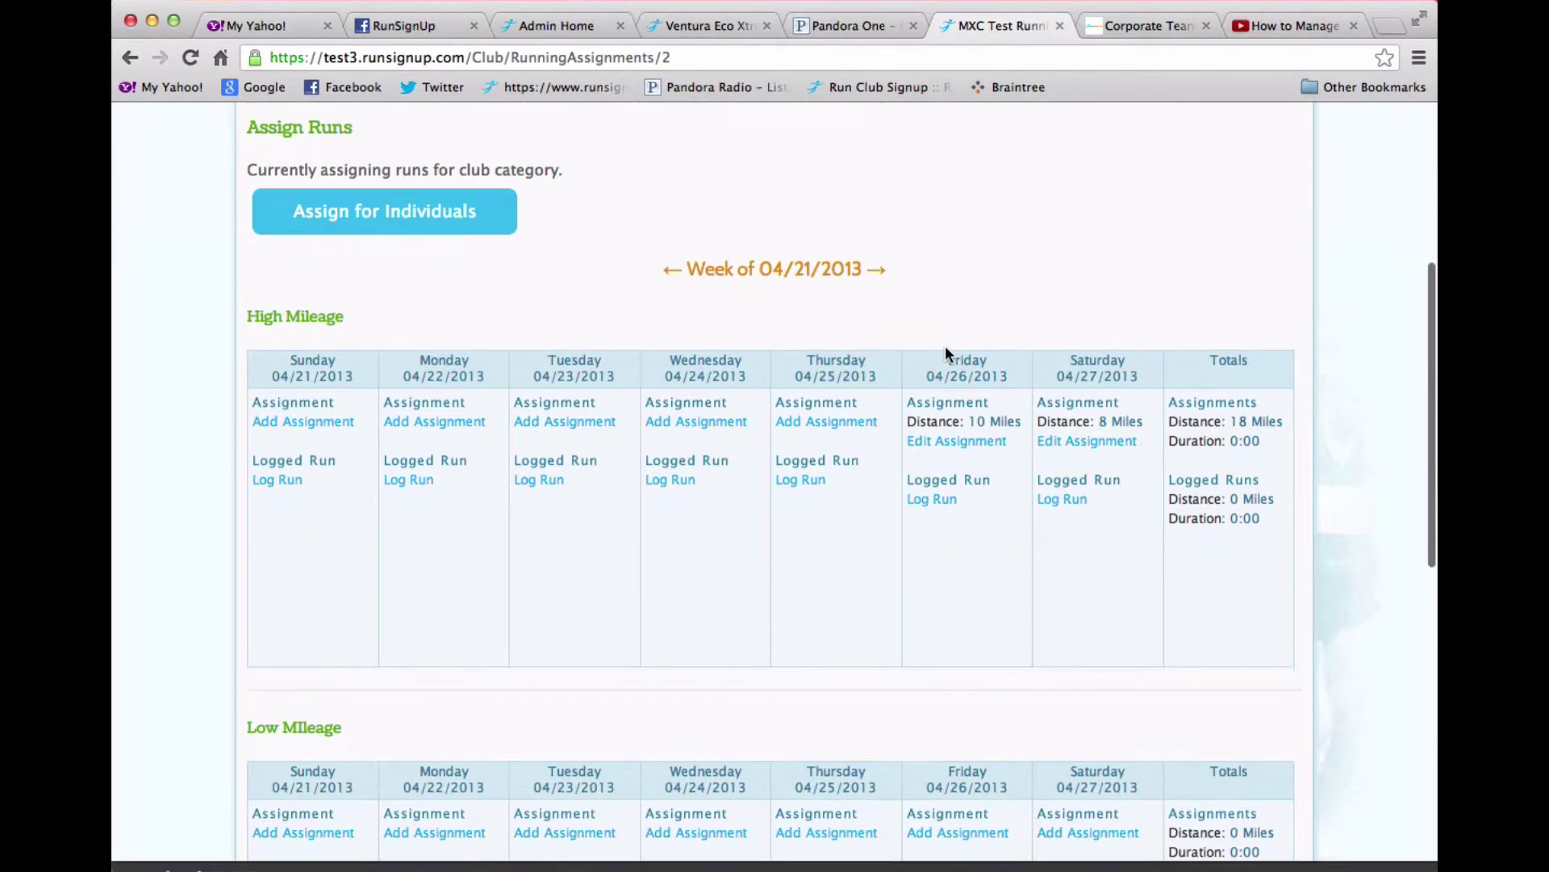
{"action": "scroll", "coordinate": [948, 355], "scroll_direction": "up", "scroll_amount": 5}
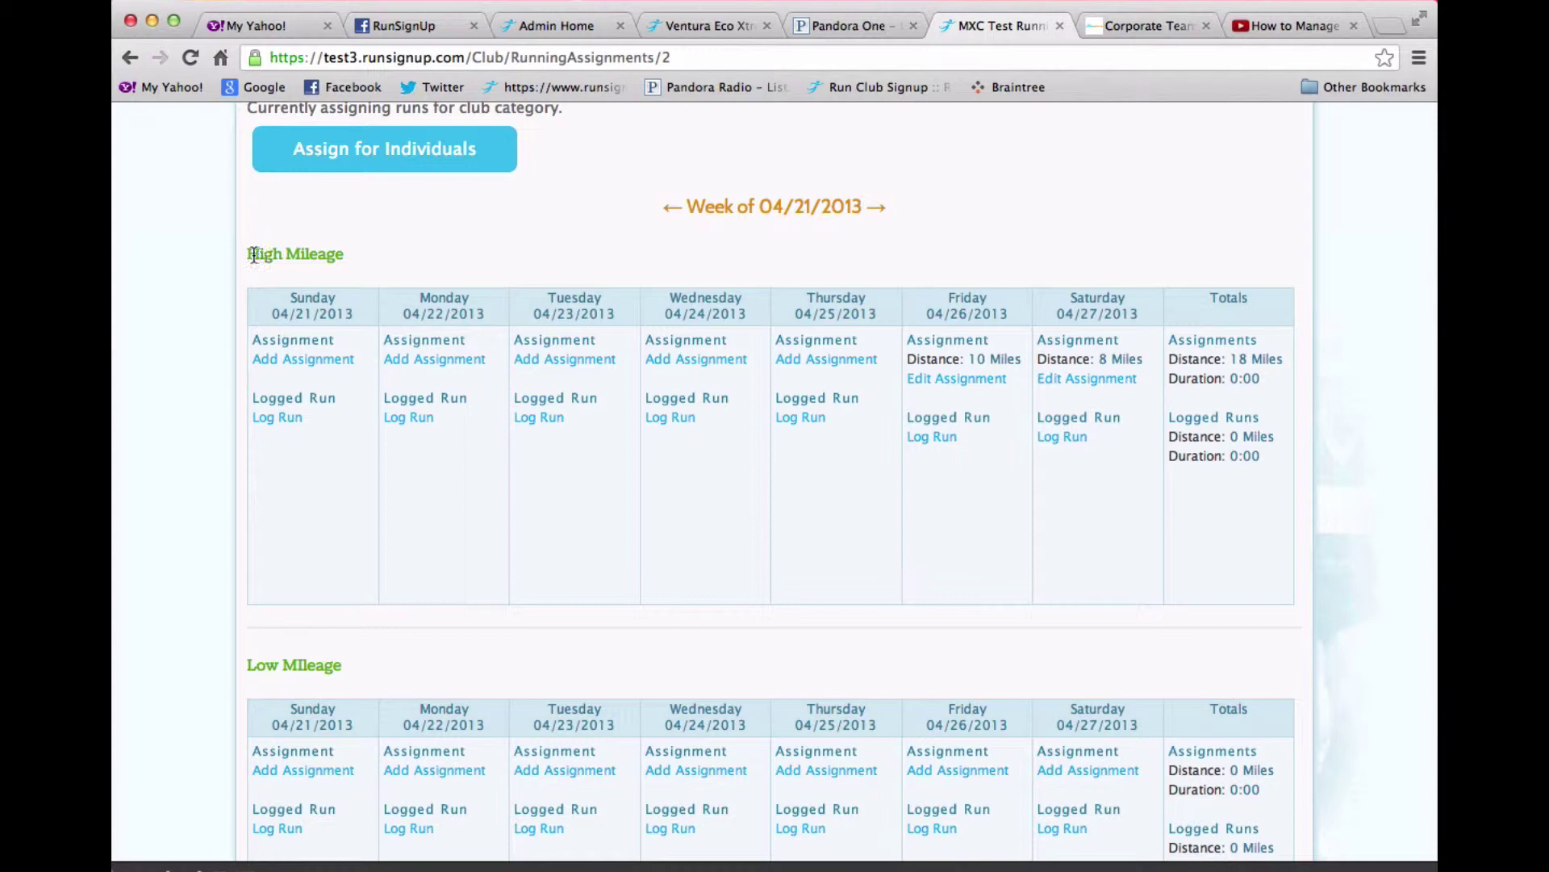
{"action": "left_click", "coordinate": [946, 442]}
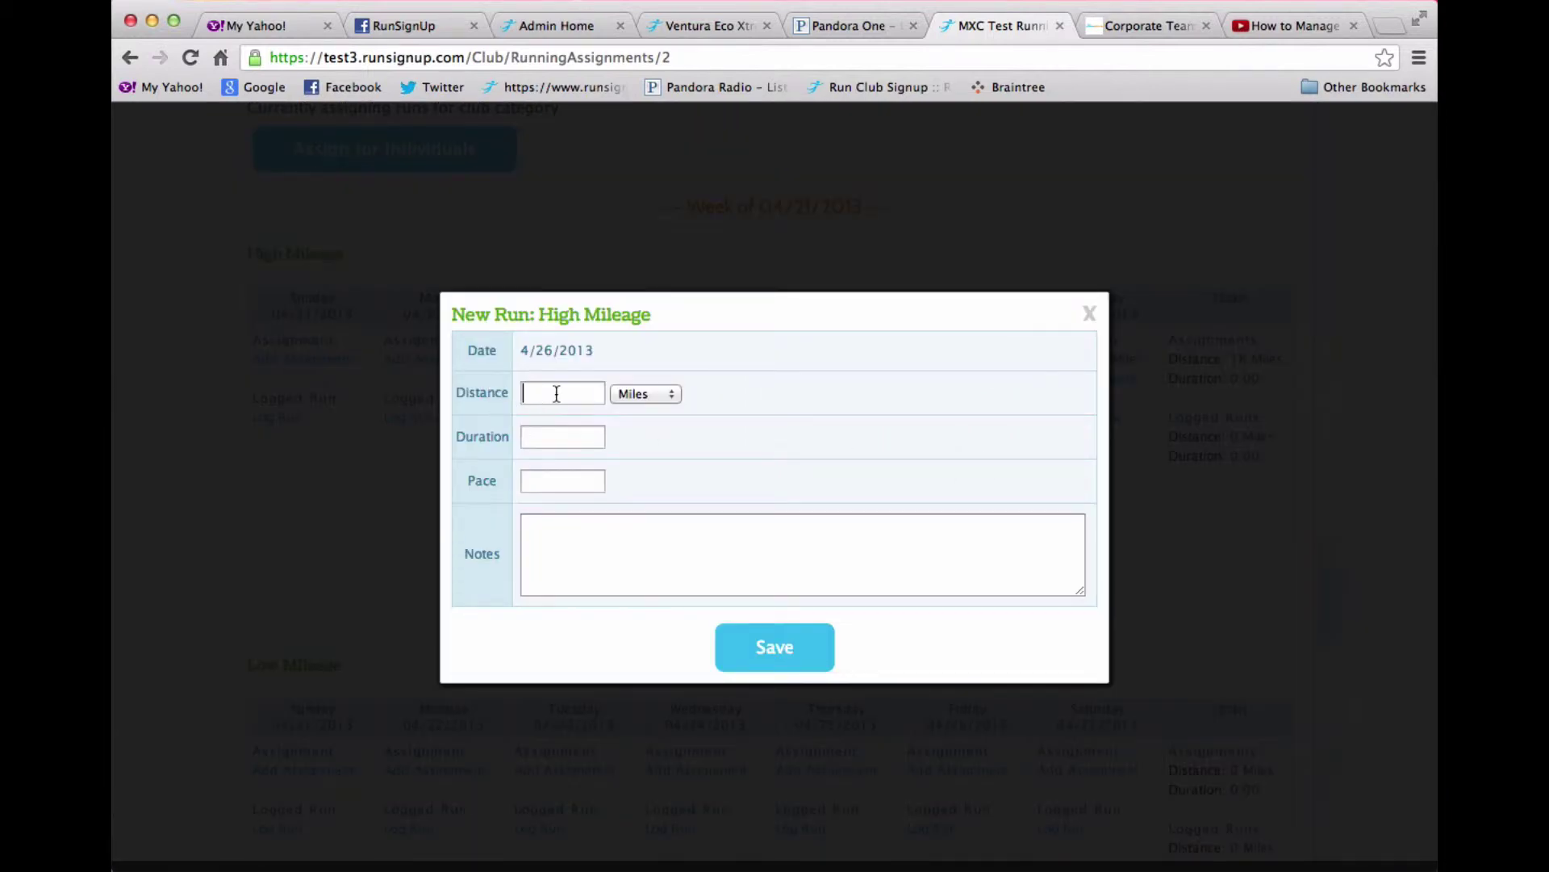
{"action": "type", "text": "10"}
{"action": "left_click", "coordinate": [564, 479]}
{"action": "type", "text": "7"}
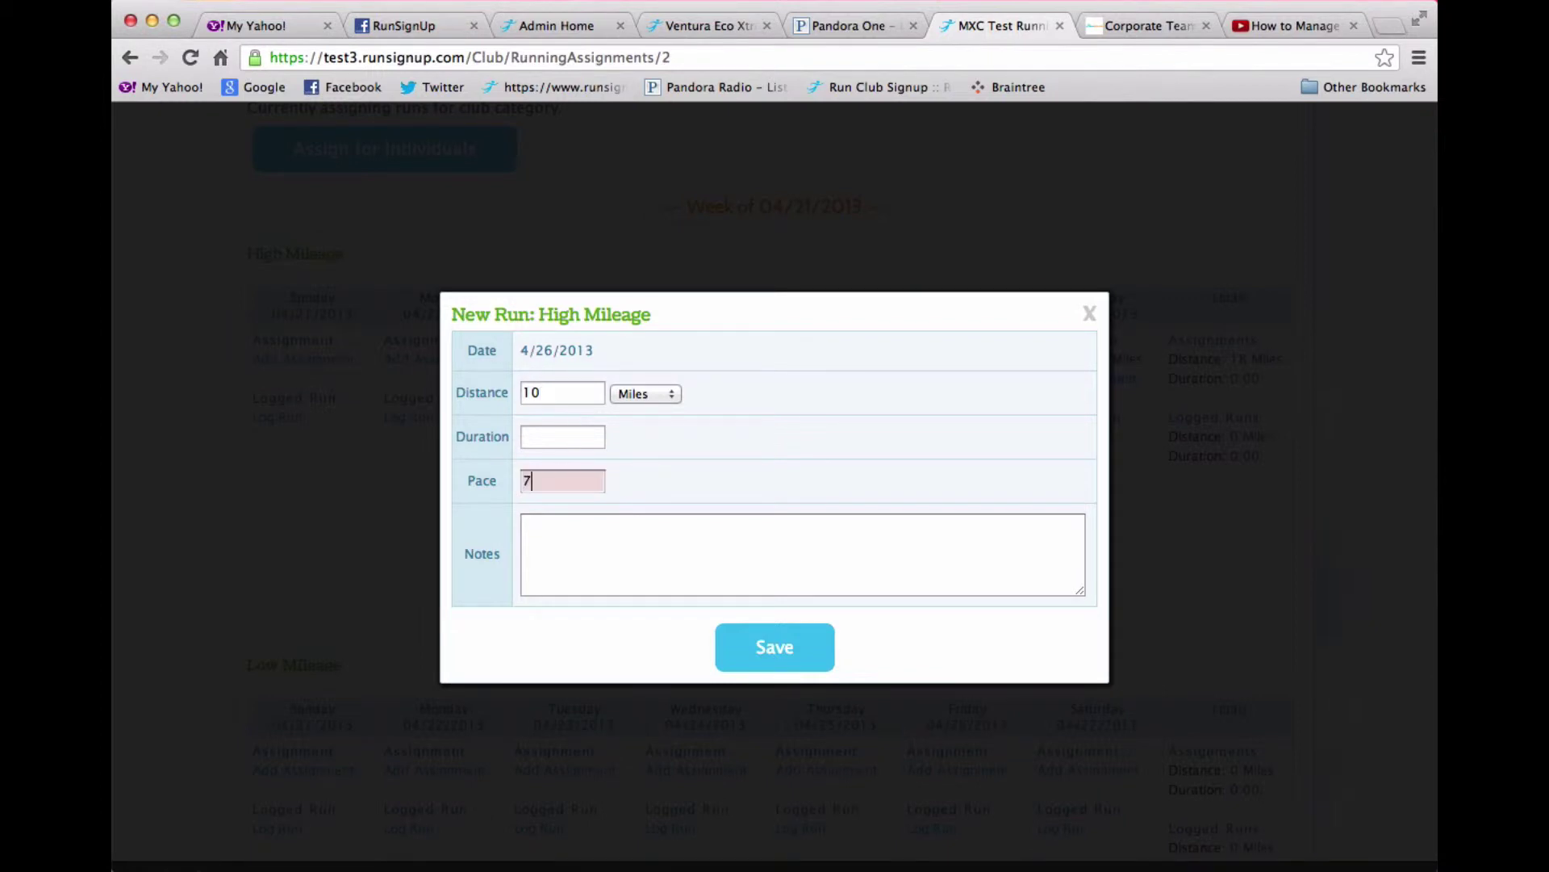
{"action": "type", "text": ":20"}
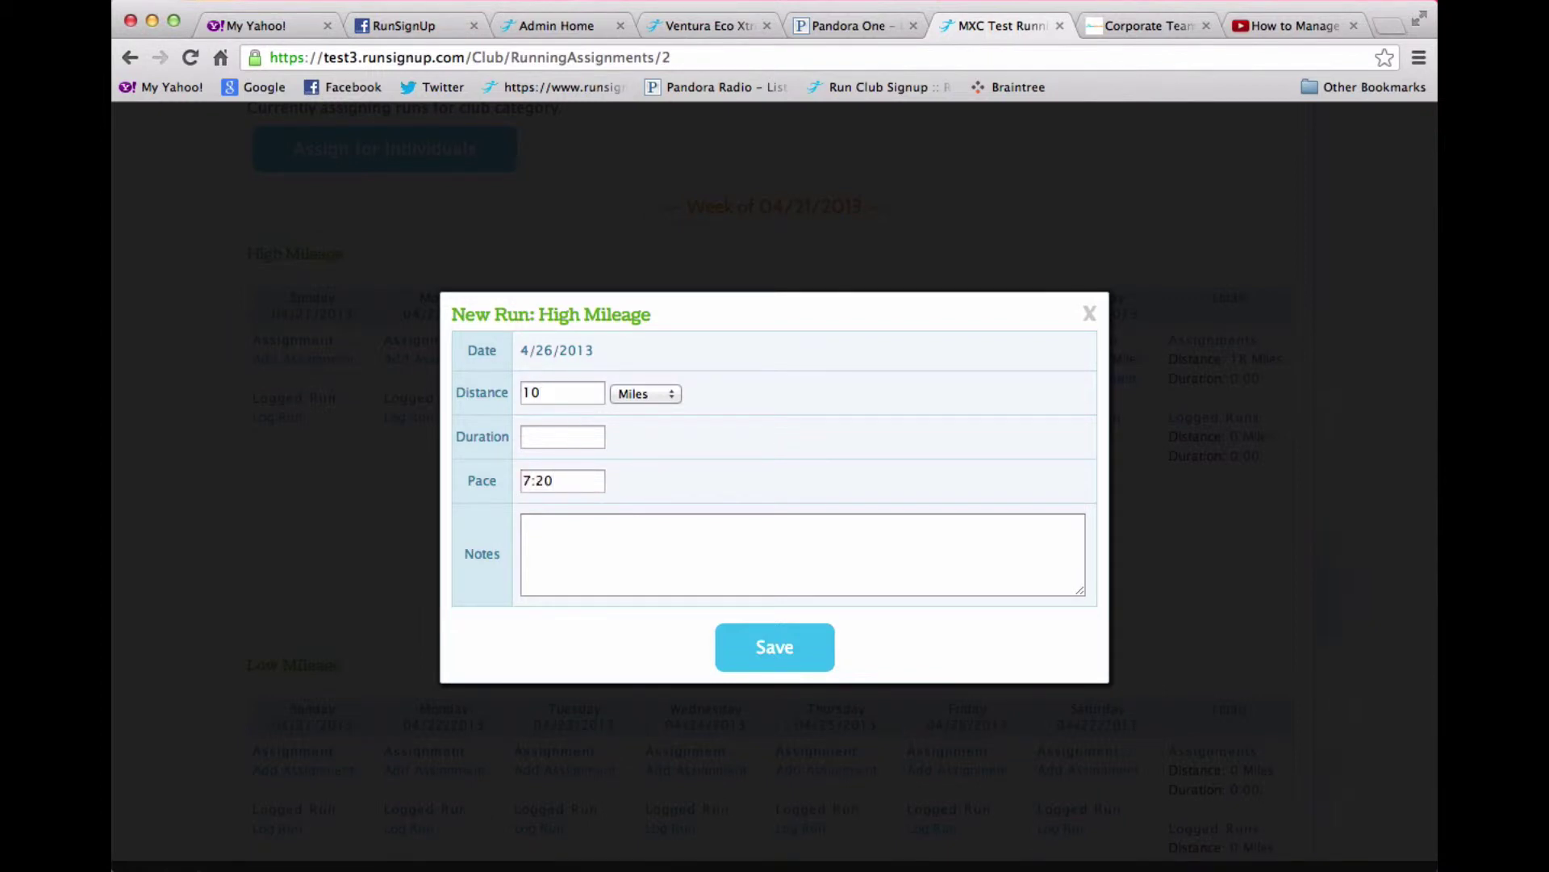
{"action": "left_click", "coordinate": [785, 648]}
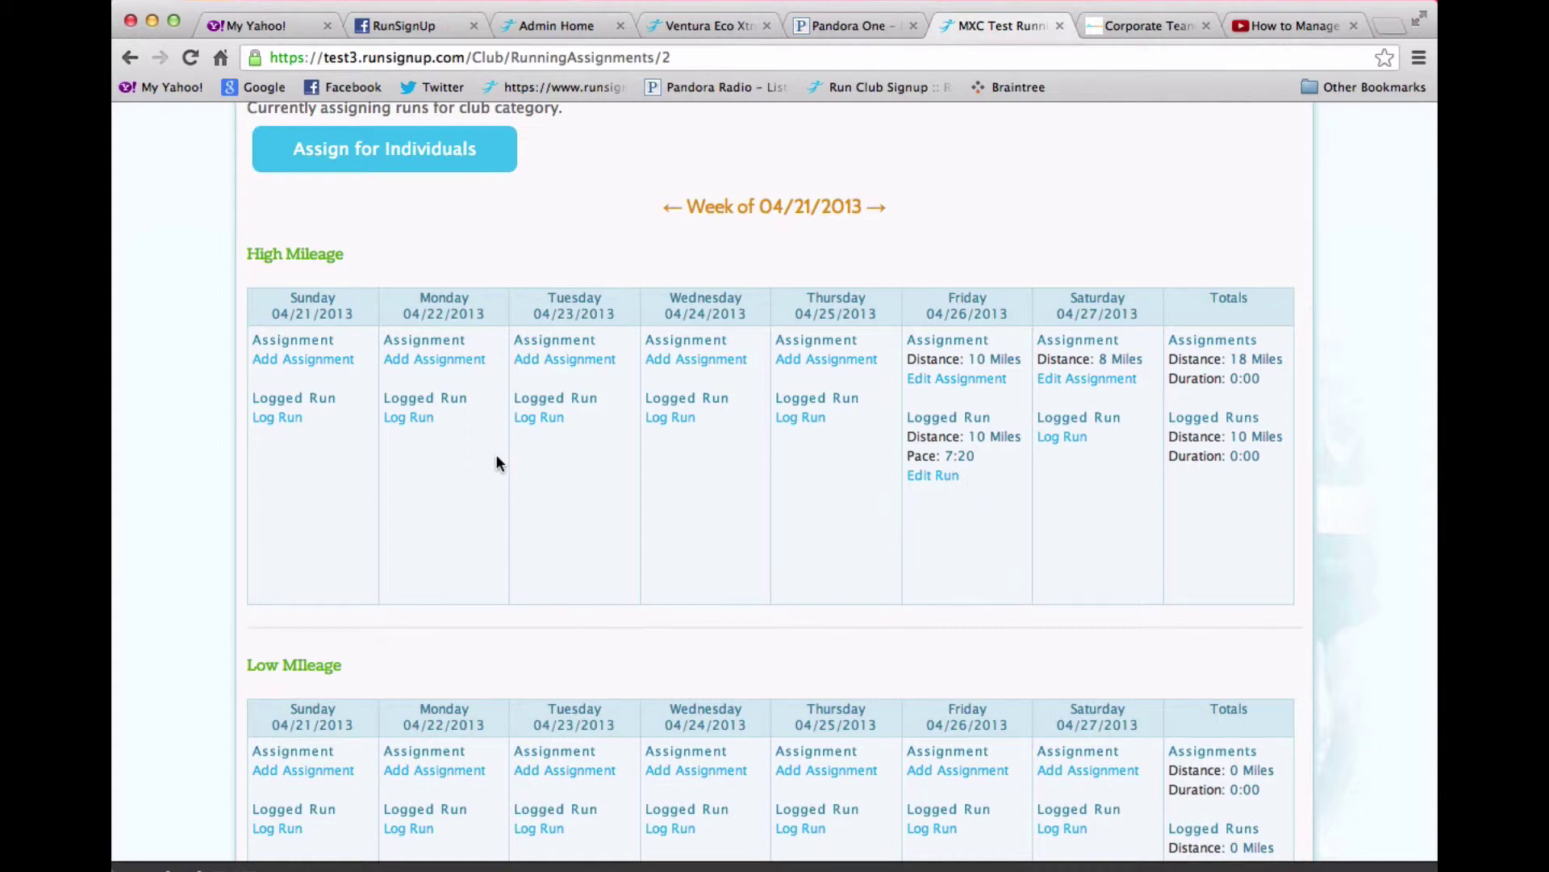
{"action": "scroll", "coordinate": [496, 460], "scroll_direction": "up", "scroll_amount": 3}
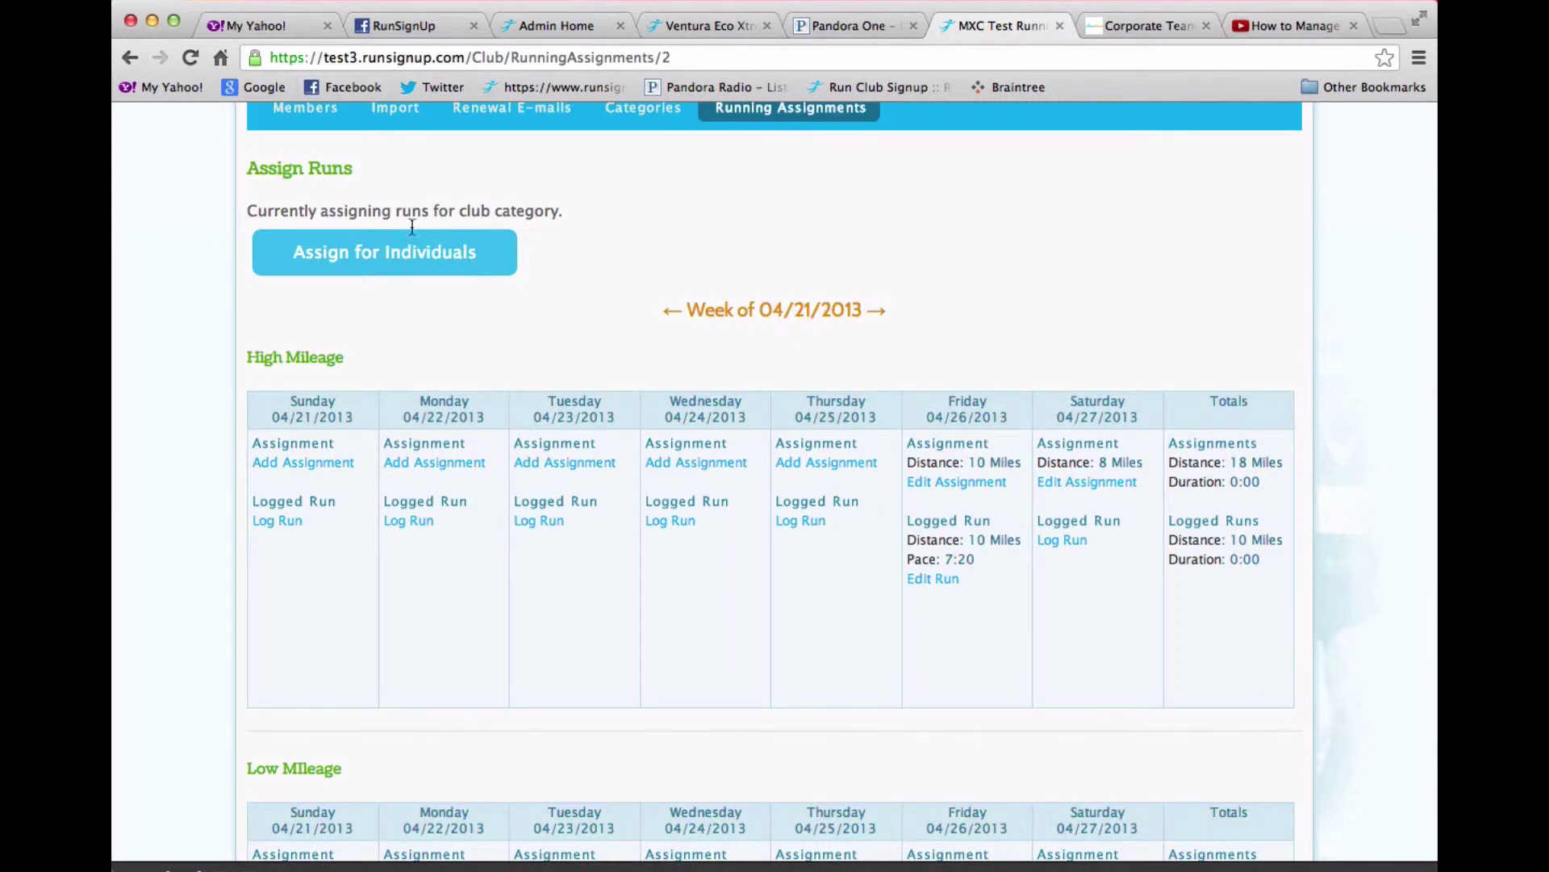
Step: Switch to Assign for Individuals and browse the individual member schedules
{"action": "left_click", "coordinate": [418, 263]}
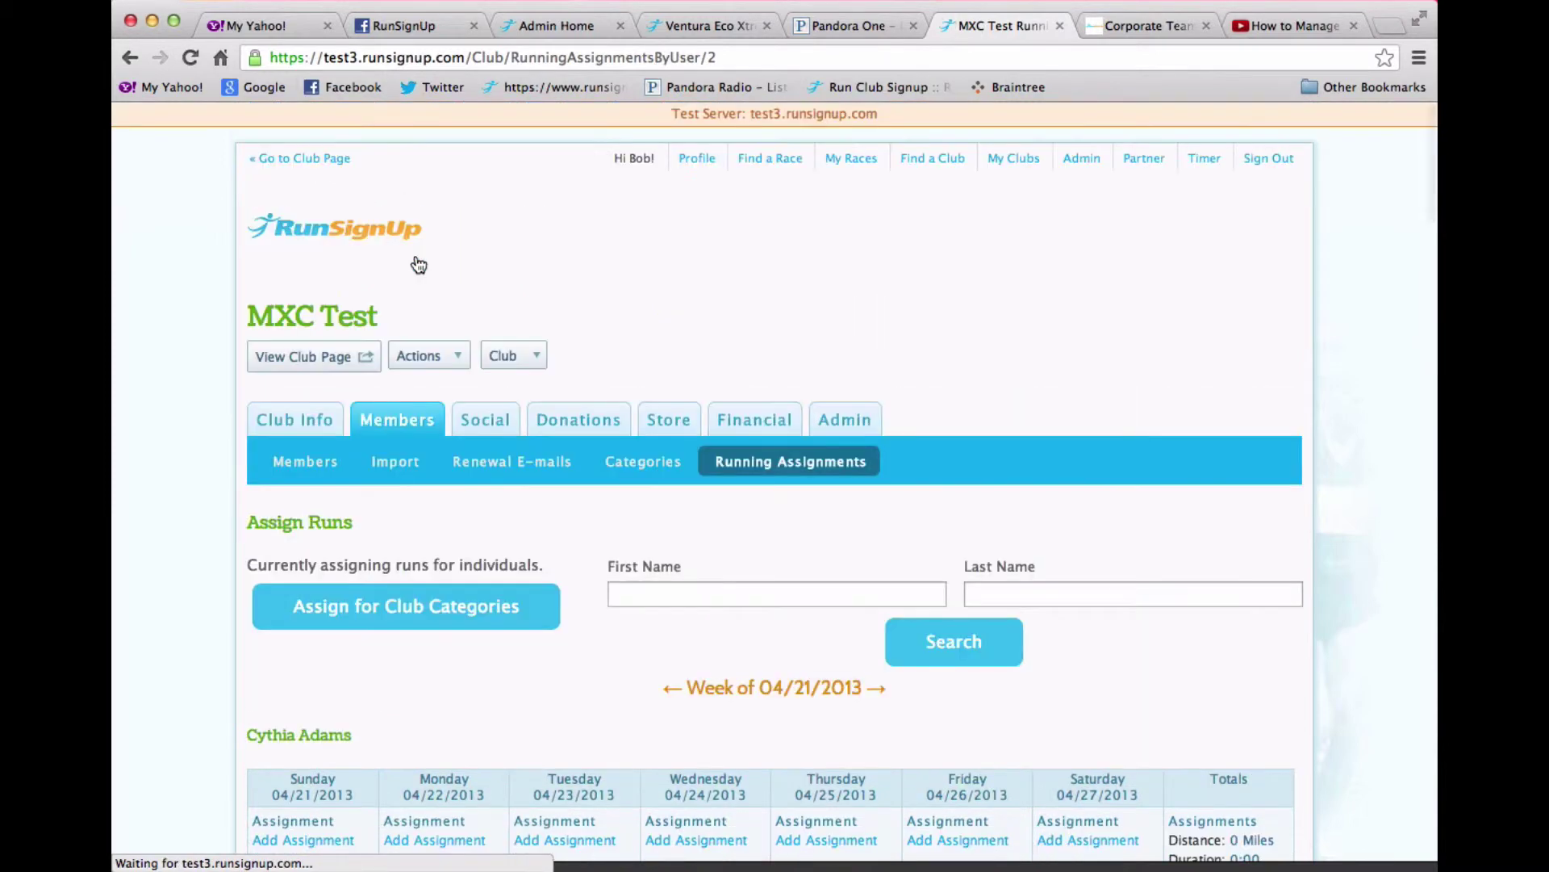
{"action": "scroll", "coordinate": [492, 344], "scroll_direction": "down", "scroll_amount": 3}
{"action": "scroll", "coordinate": [492, 344], "scroll_direction": "down", "scroll_amount": 2}
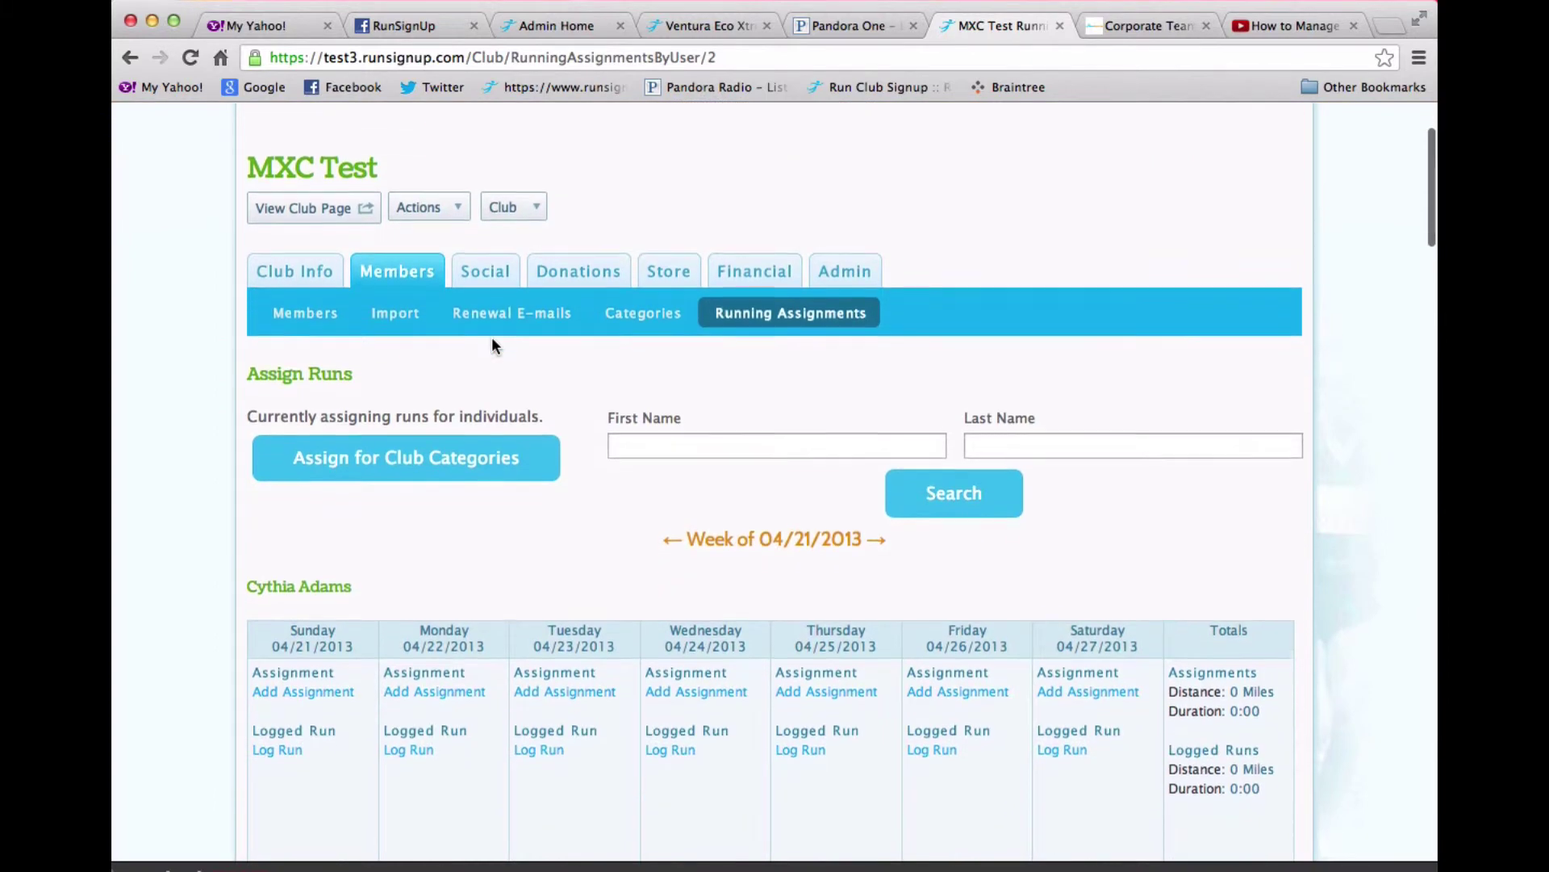
{"action": "scroll", "coordinate": [492, 345], "scroll_direction": "down", "scroll_amount": 15}
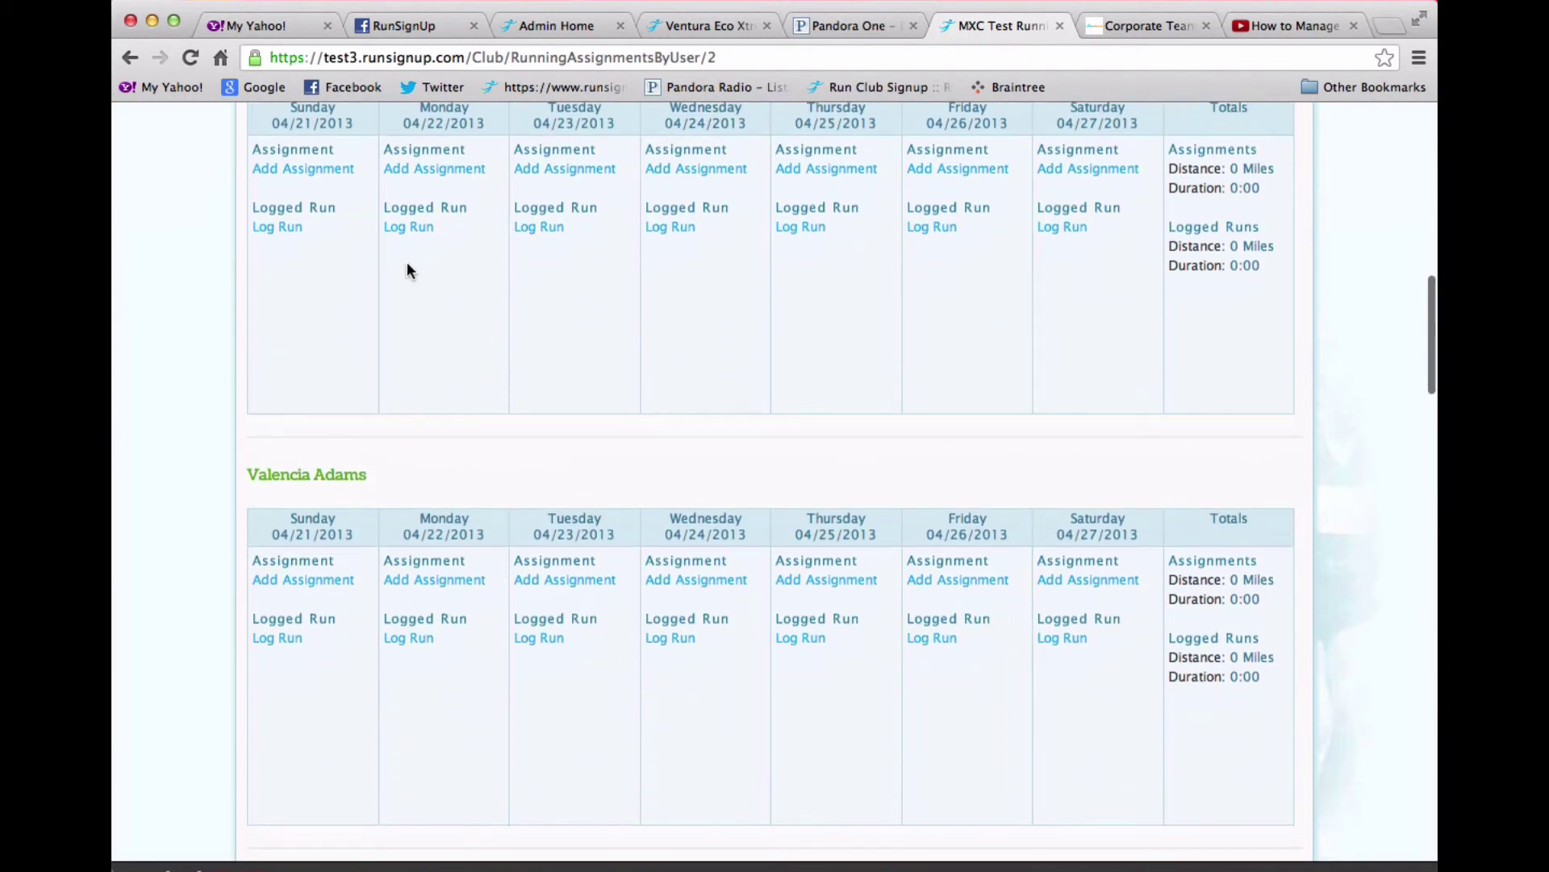
{"action": "scroll", "coordinate": [407, 270], "scroll_direction": "down", "scroll_amount": 10}
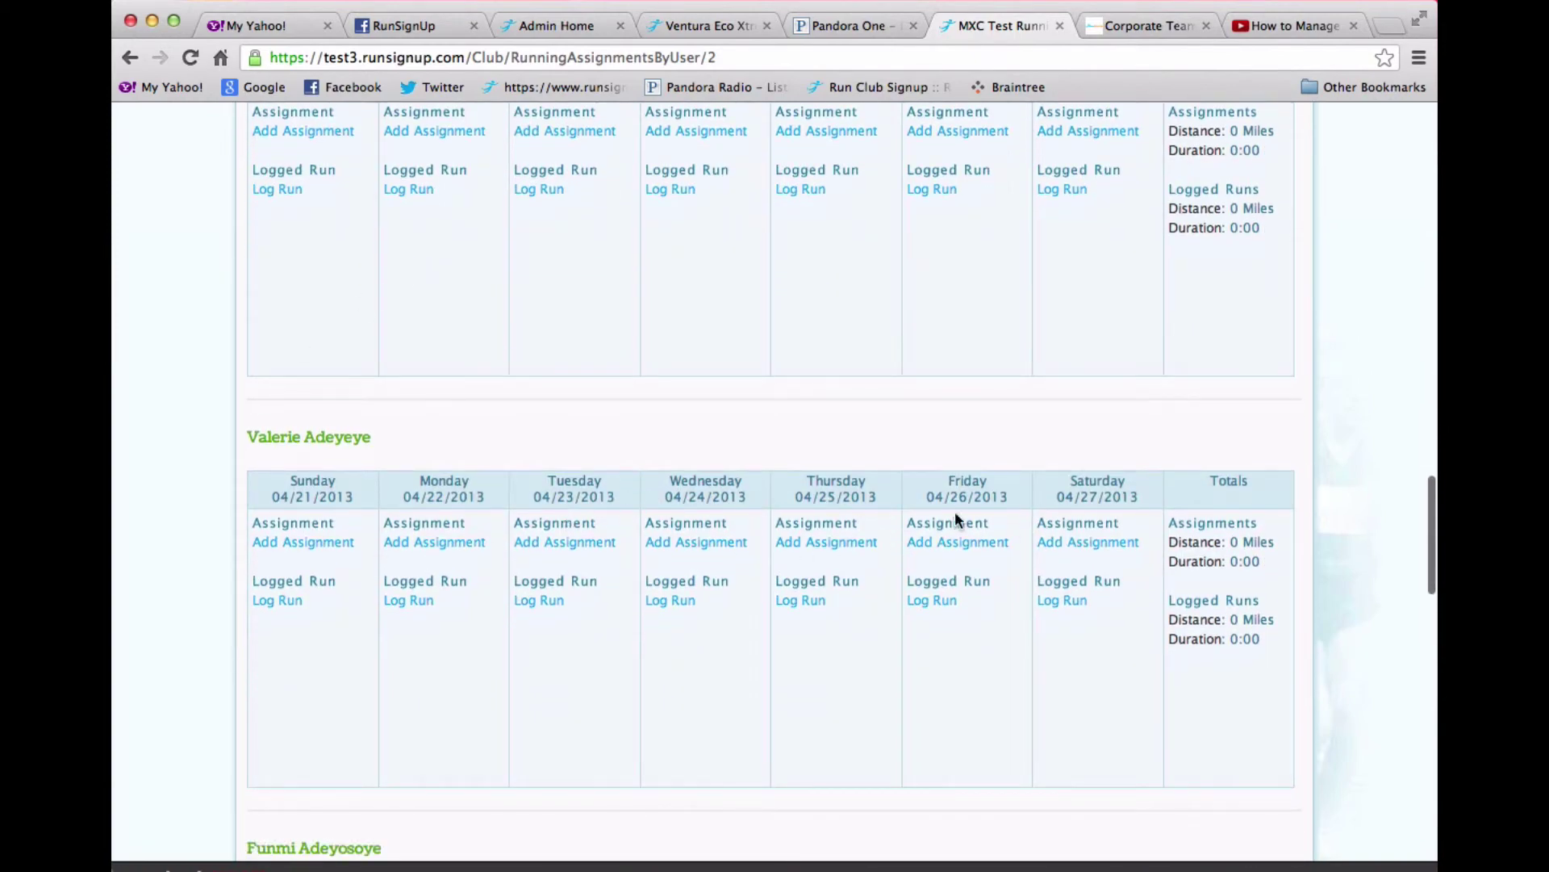
{"action": "scroll", "coordinate": [834, 477], "scroll_direction": "up", "scroll_amount": 7}
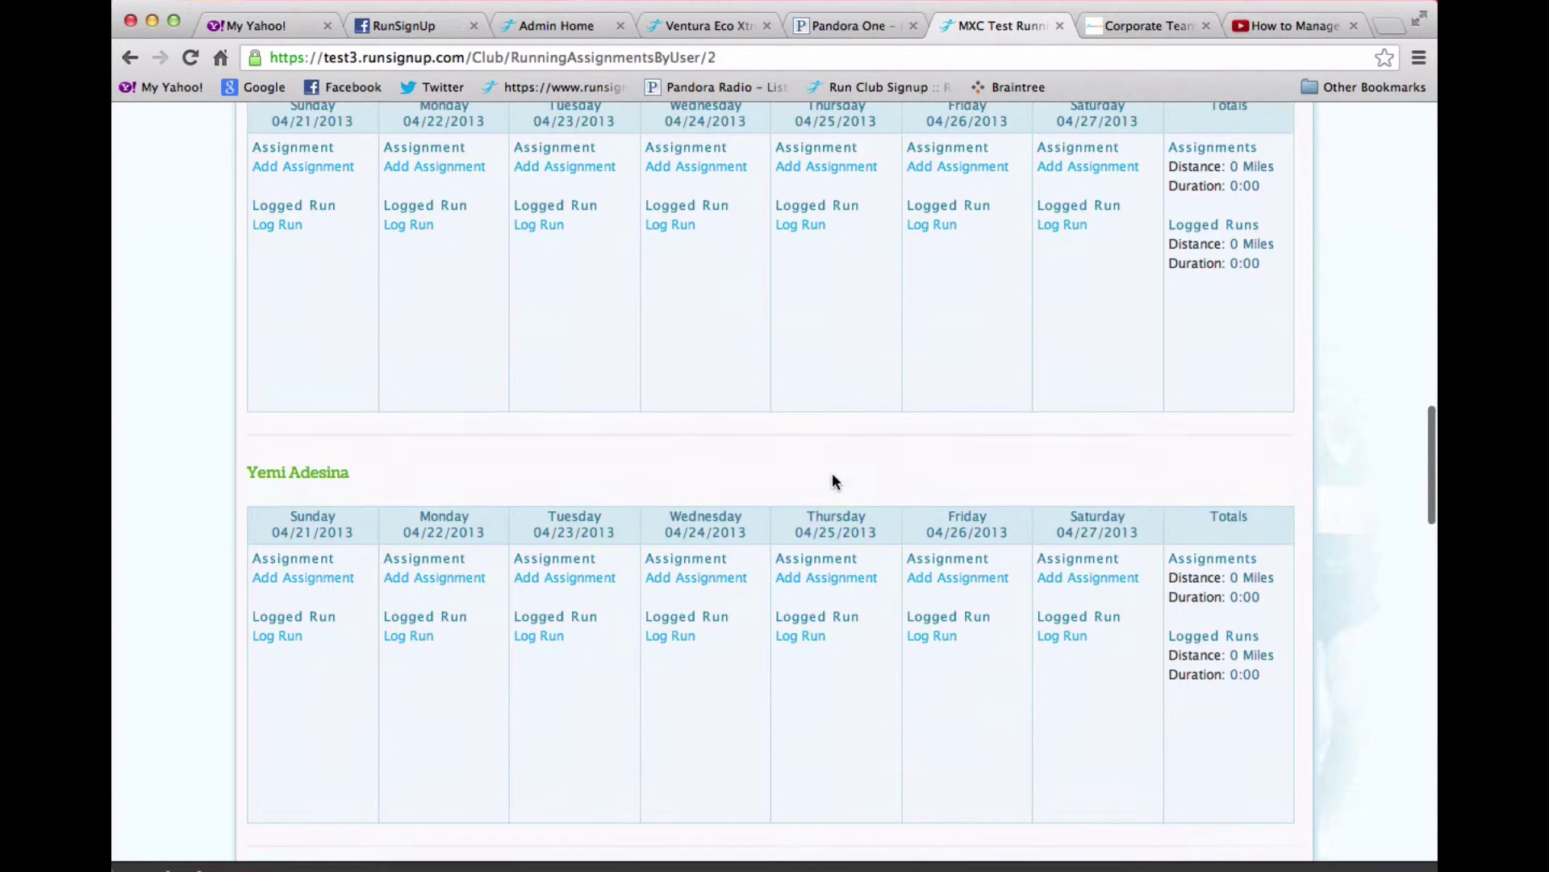
{"action": "scroll", "coordinate": [832, 474], "scroll_direction": "up", "scroll_amount": 15}
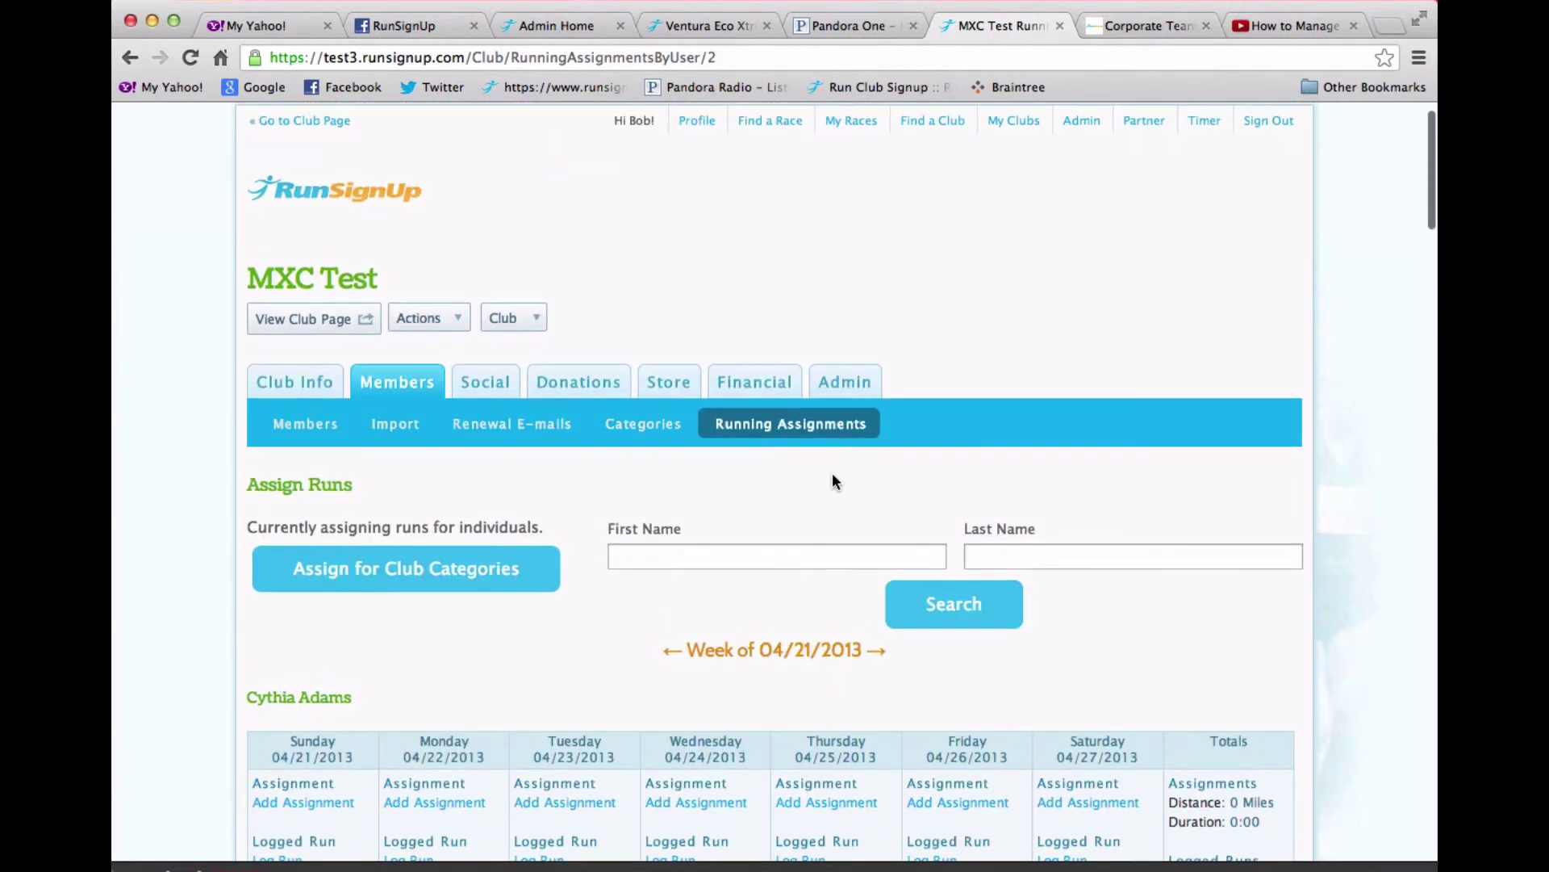
Step: Search members by a last name and review the matching members' 04/21/2013 schedules
{"action": "left_click", "coordinate": [1053, 557]}
{"action": "type", "text": "bickel"}
{"action": "key", "text": "Return"}
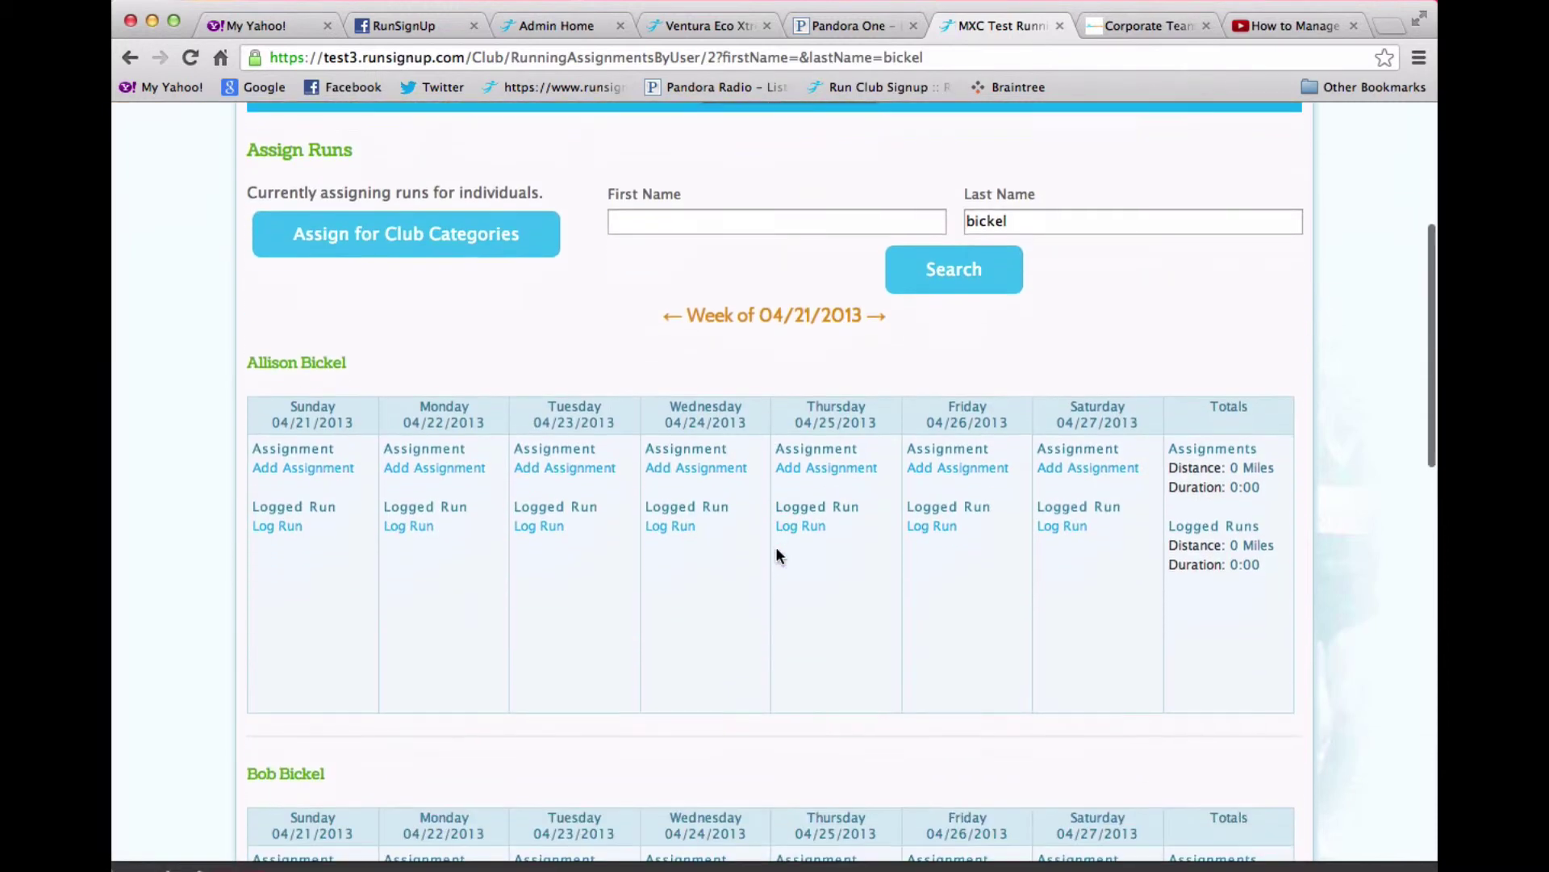
{"action": "scroll", "coordinate": [777, 546], "scroll_direction": "down", "scroll_amount": 1}
{"action": "scroll", "coordinate": [776, 544], "scroll_direction": "down", "scroll_amount": 5}
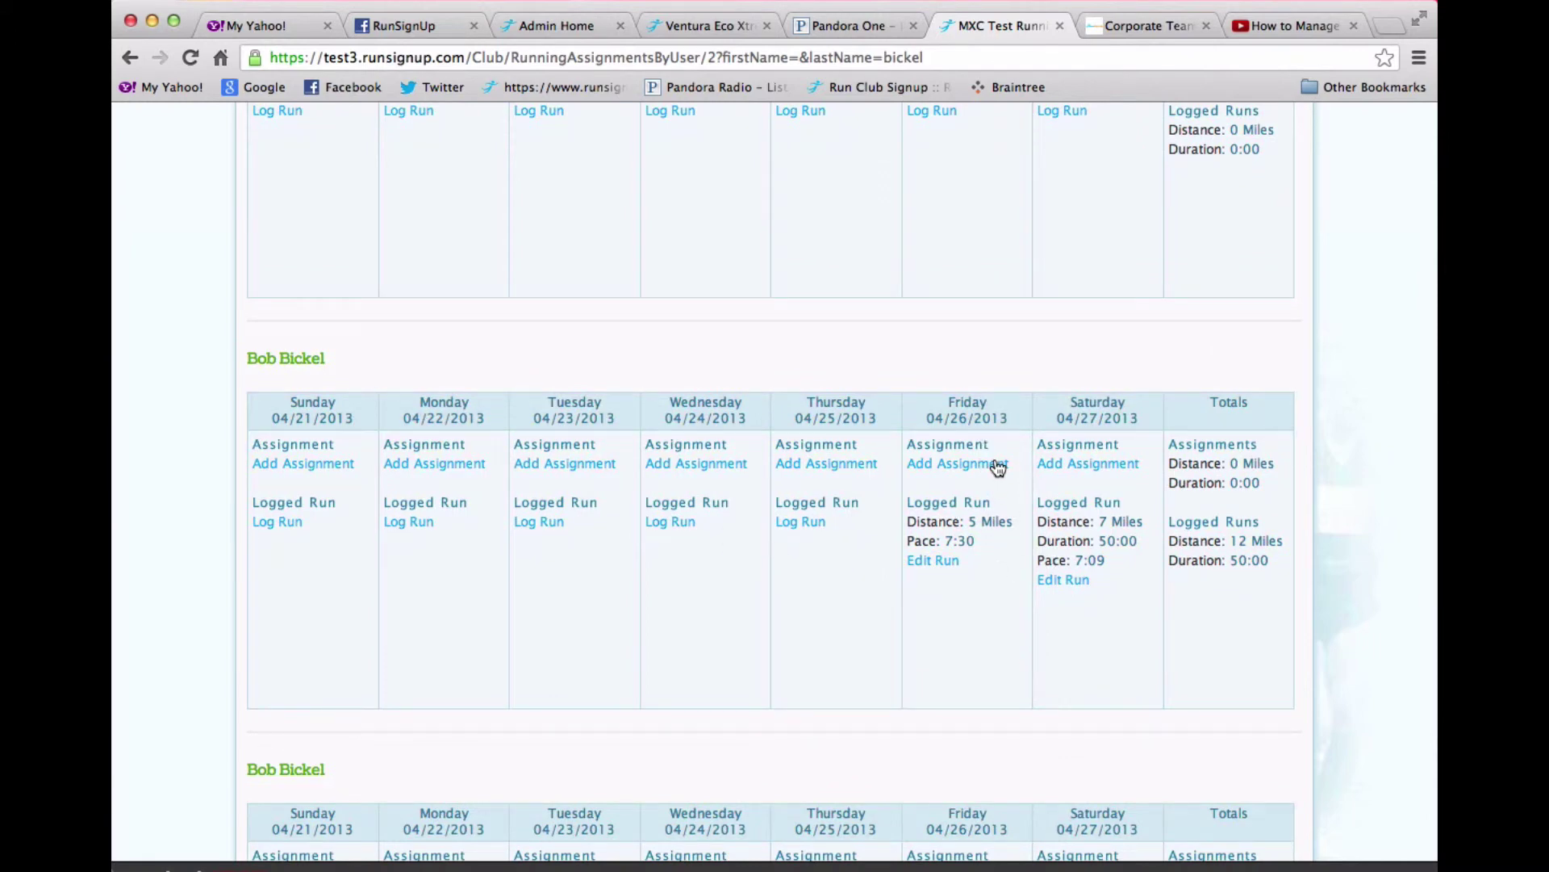
{"action": "scroll", "coordinate": [1053, 565], "scroll_direction": "down", "scroll_amount": 5}
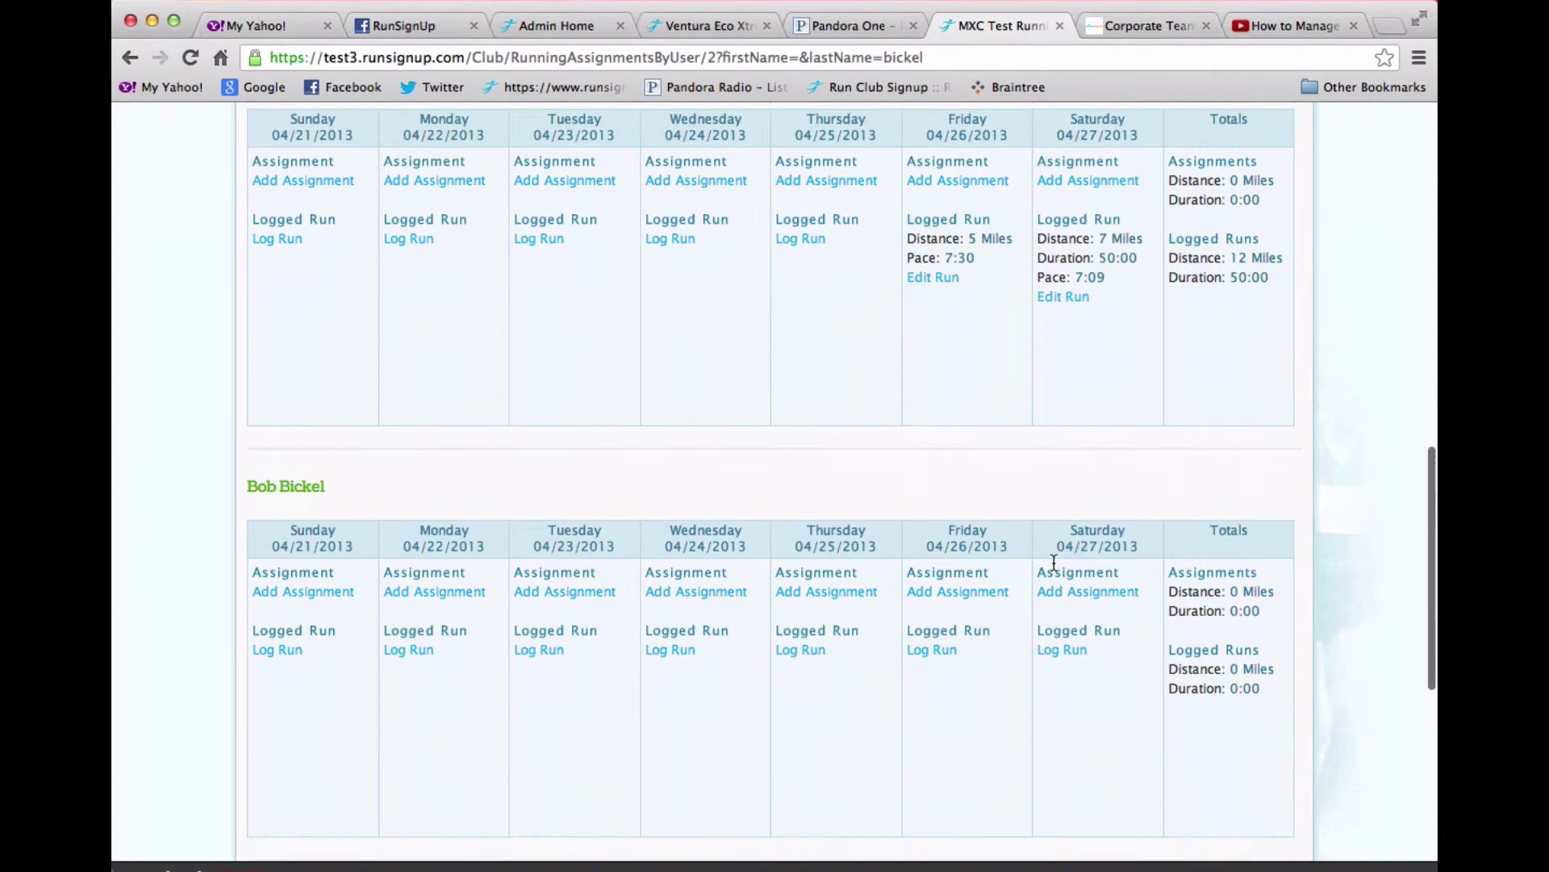
{"action": "scroll", "coordinate": [1055, 570], "scroll_direction": "up", "scroll_amount": 8}
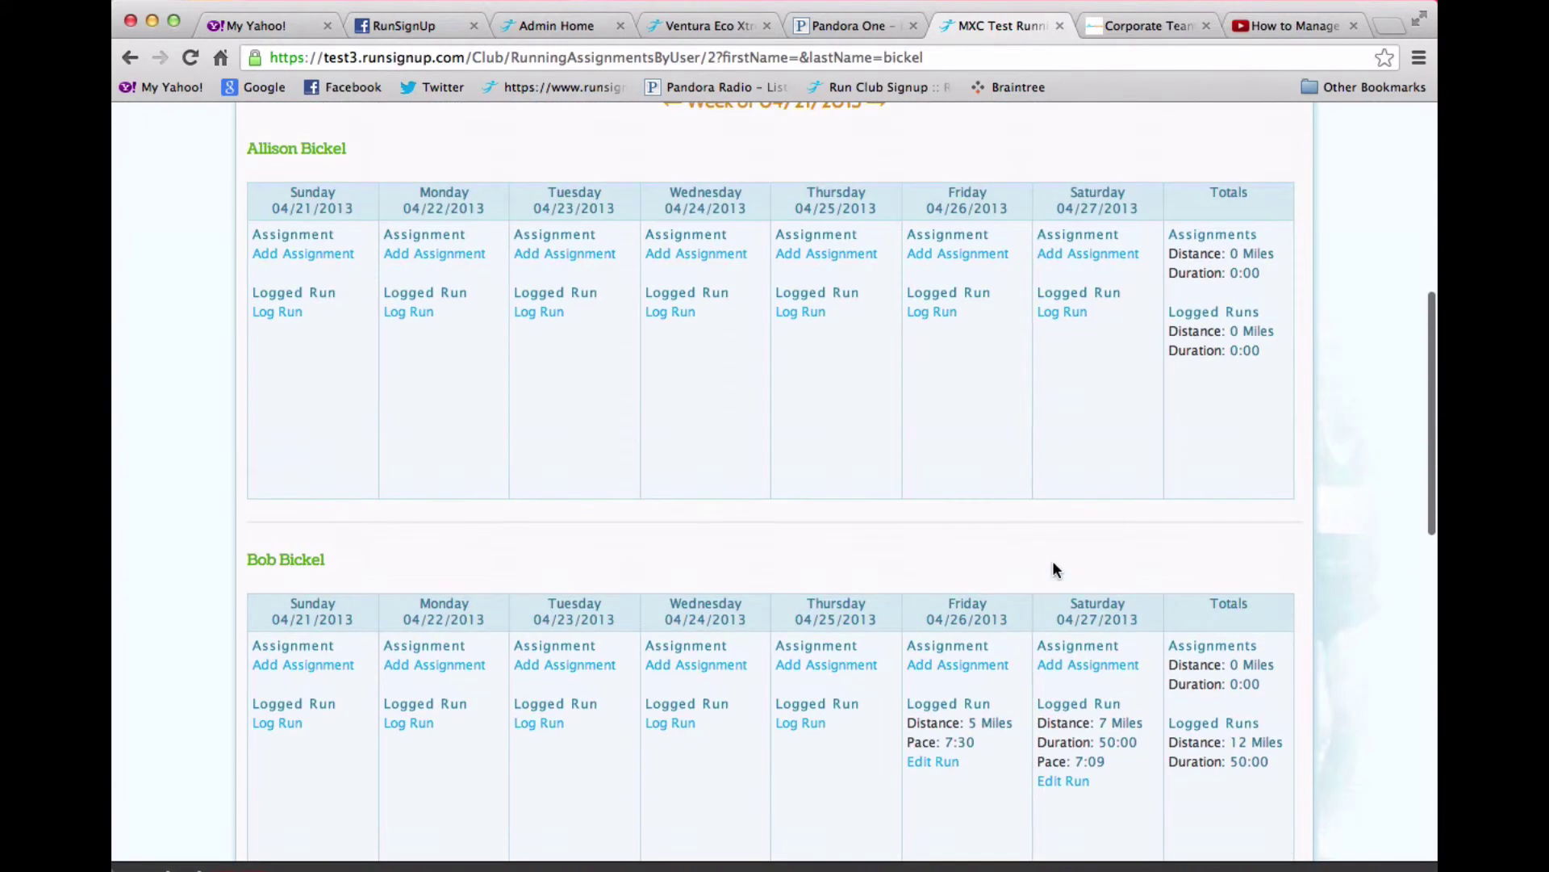
{"action": "scroll", "coordinate": [1016, 426], "scroll_direction": "up", "scroll_amount": 5}
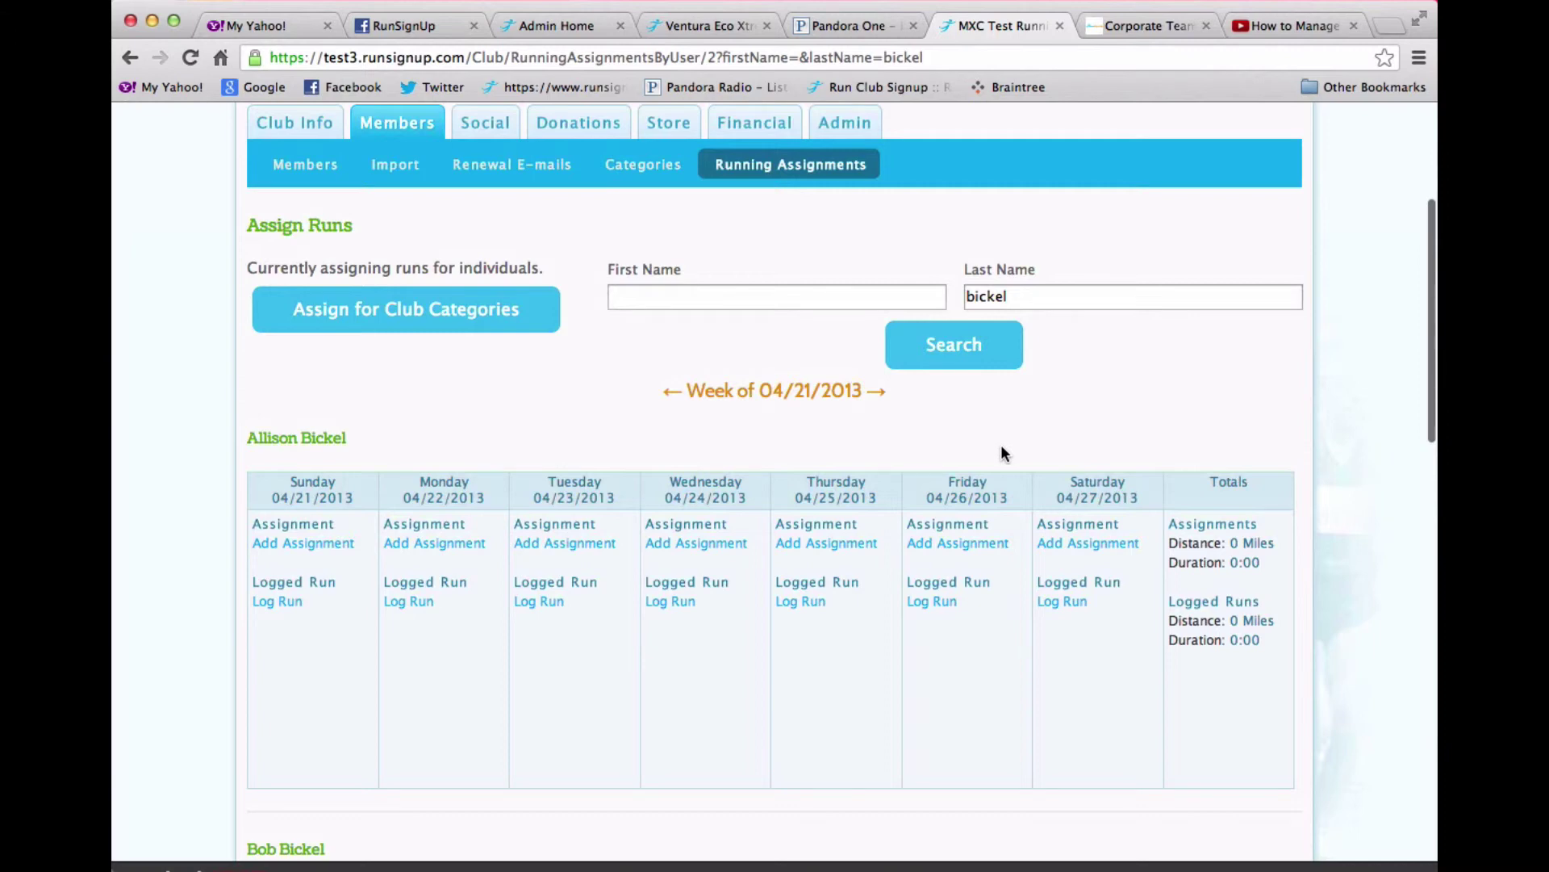
{"action": "scroll", "coordinate": [1001, 447], "scroll_direction": "up", "scroll_amount": 5}
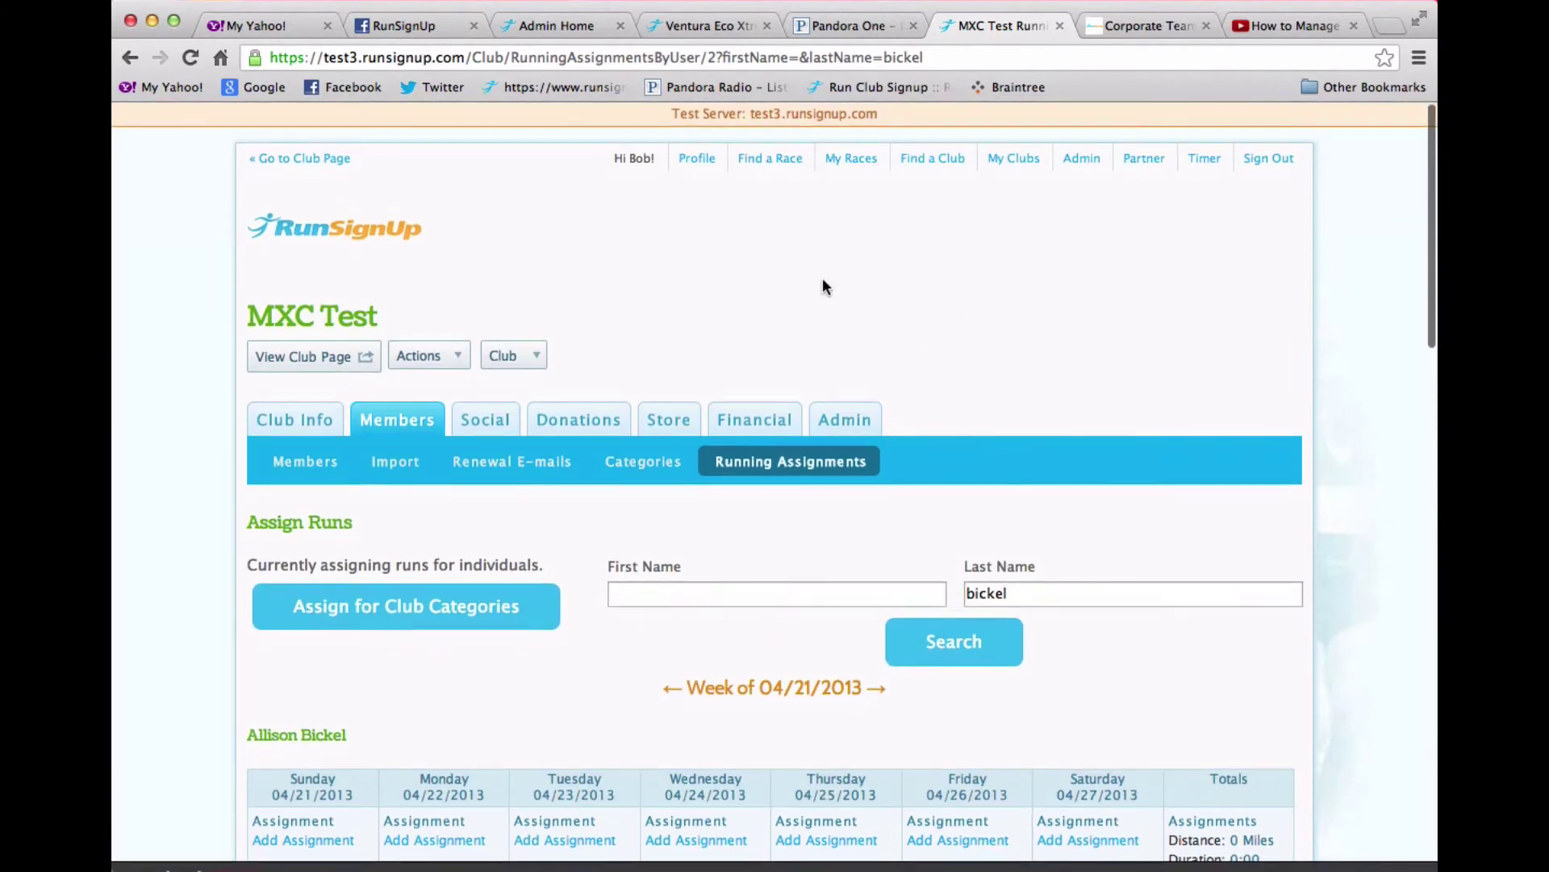
Step: Open My Running Log from the profile and advance to the week of 04/28/2013
{"action": "left_click", "coordinate": [697, 161]}
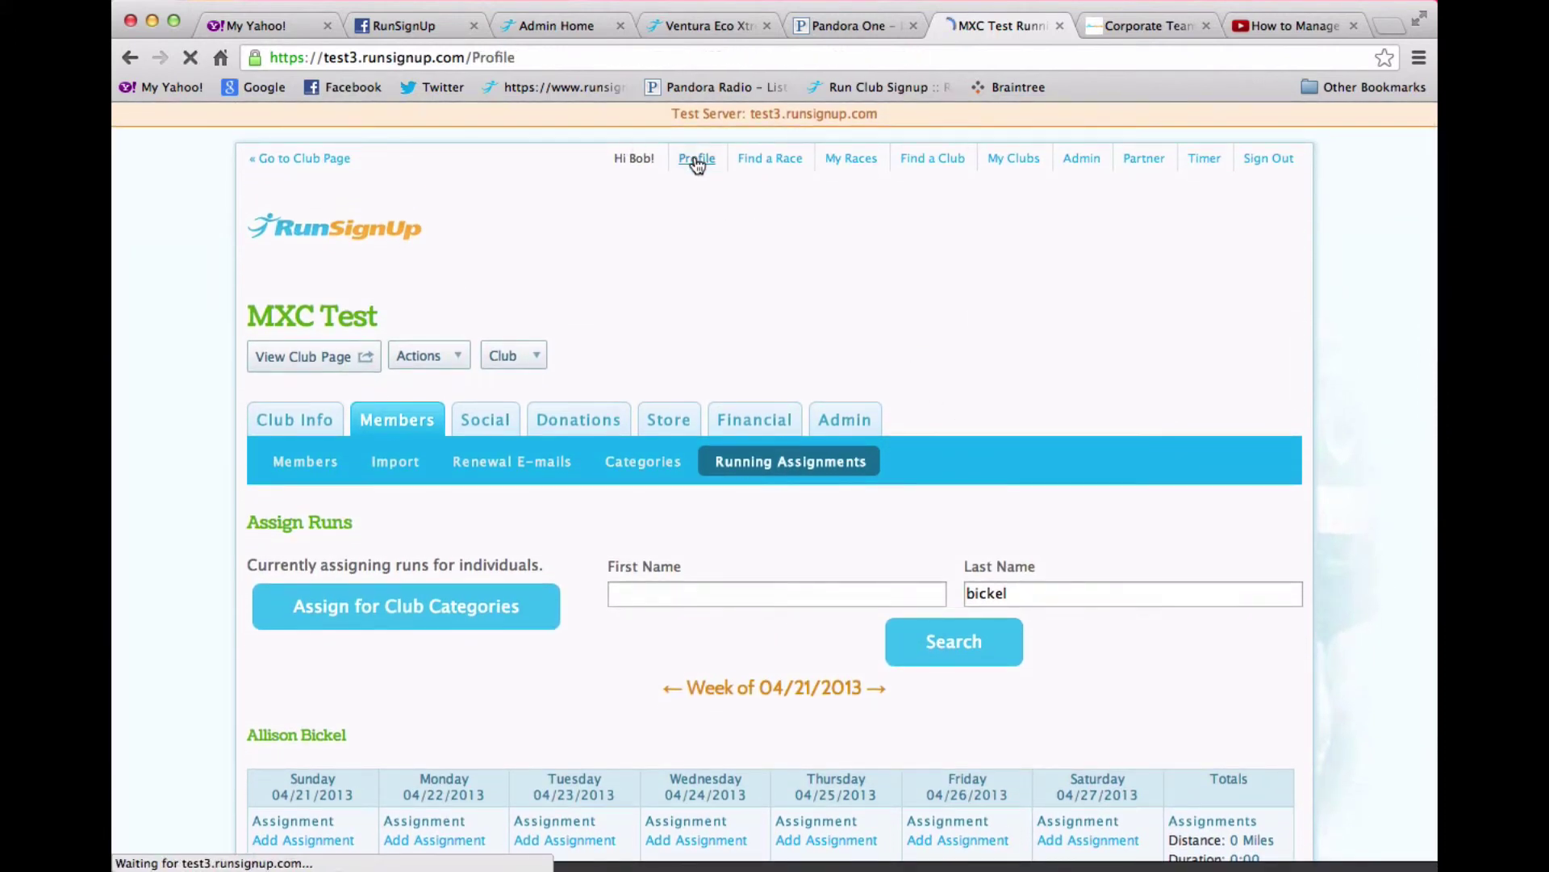
{"action": "scroll", "coordinate": [1256, 495], "scroll_direction": "down", "scroll_amount": 10}
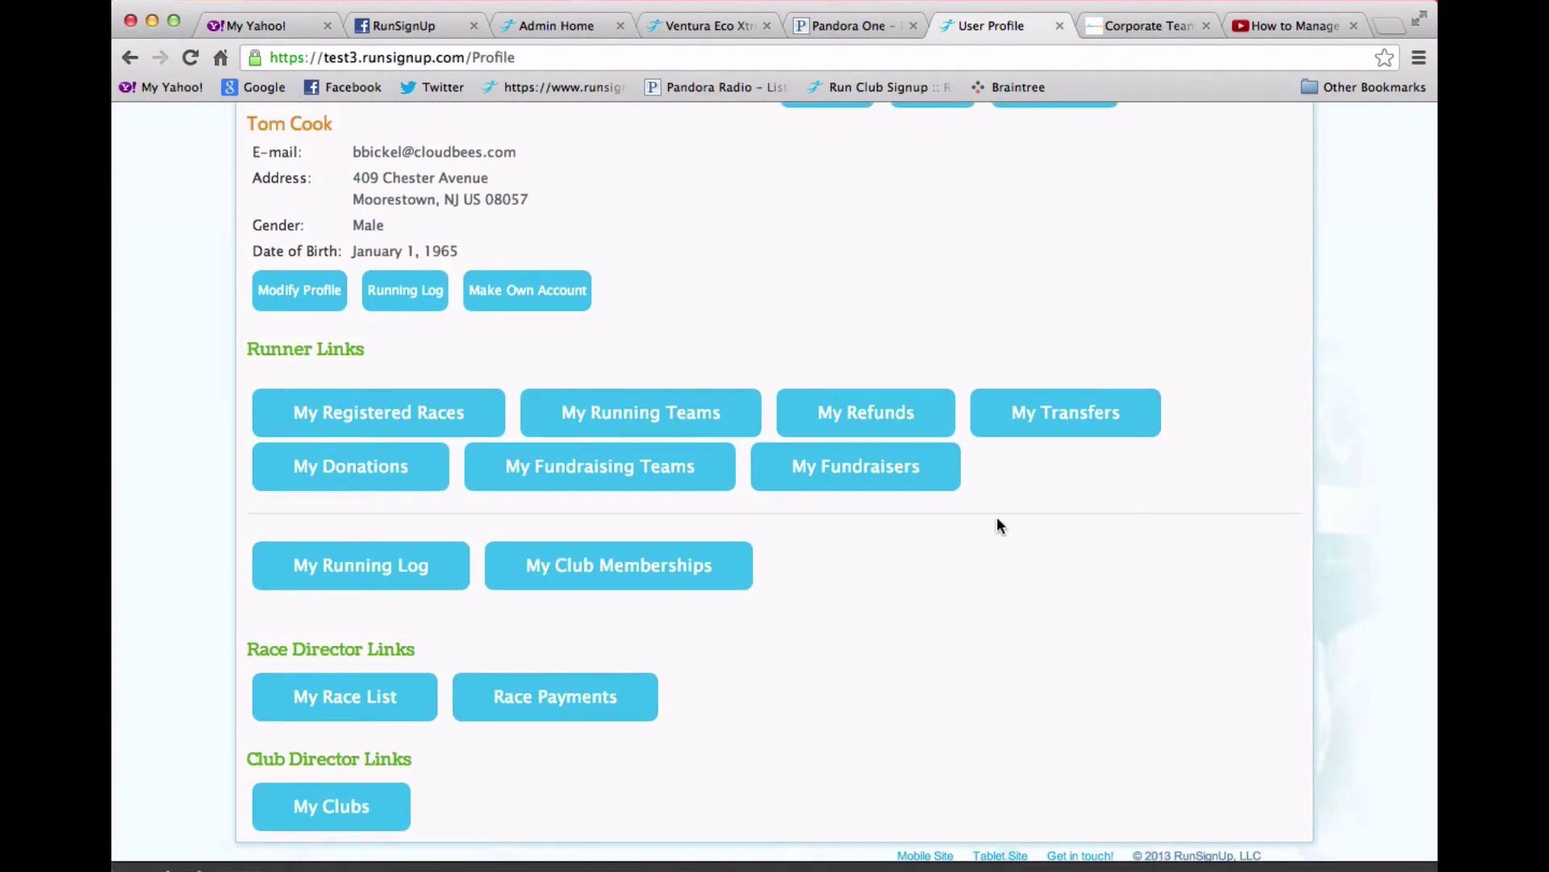
{"action": "left_click", "coordinate": [335, 565]}
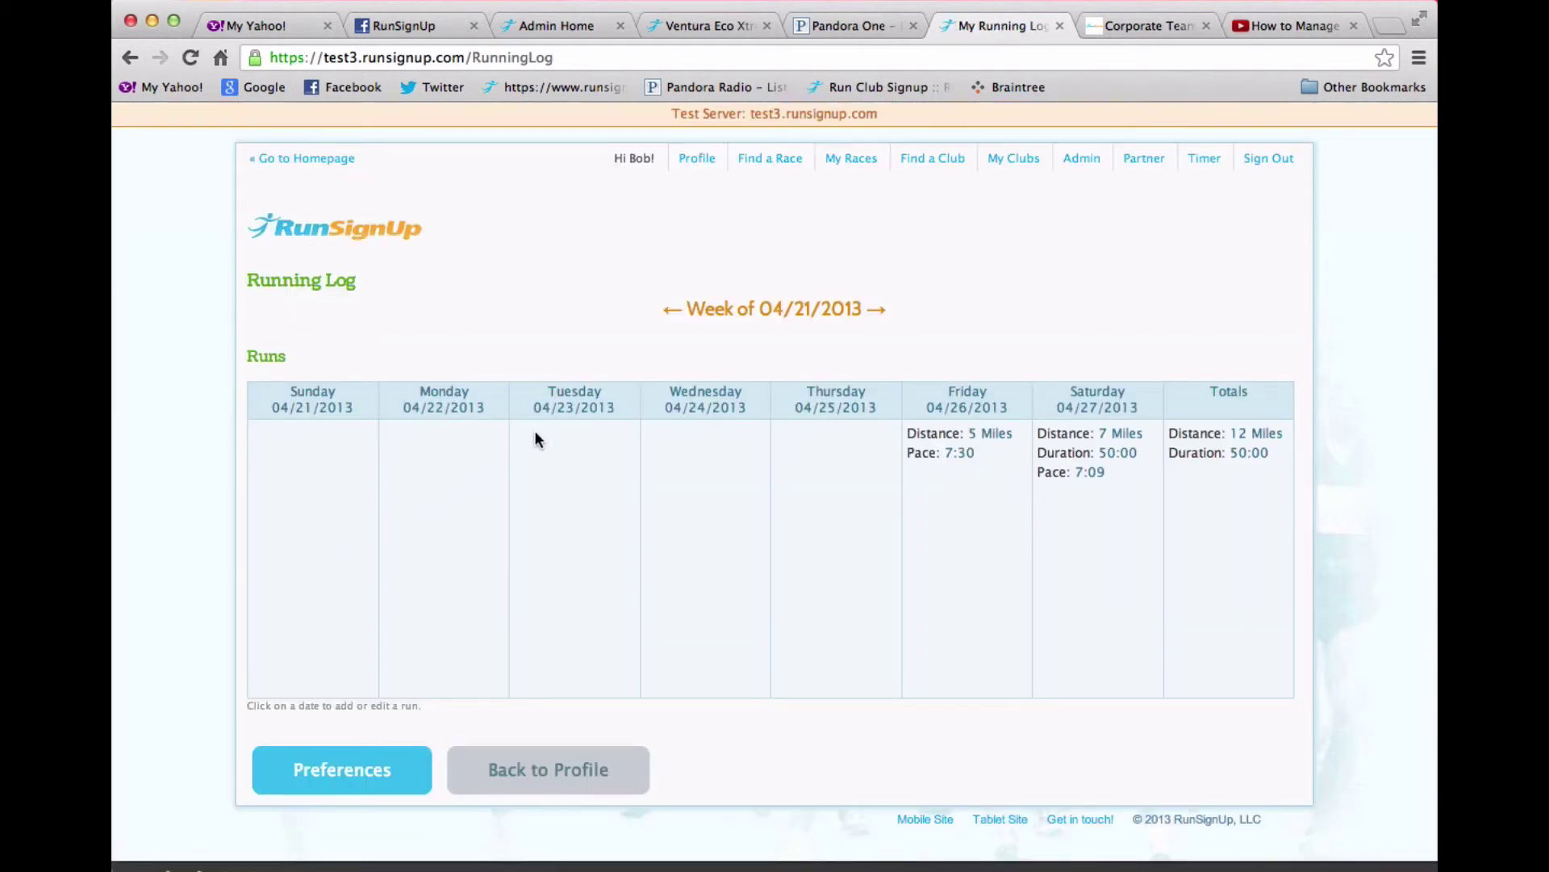
{"action": "left_click", "coordinate": [878, 315]}
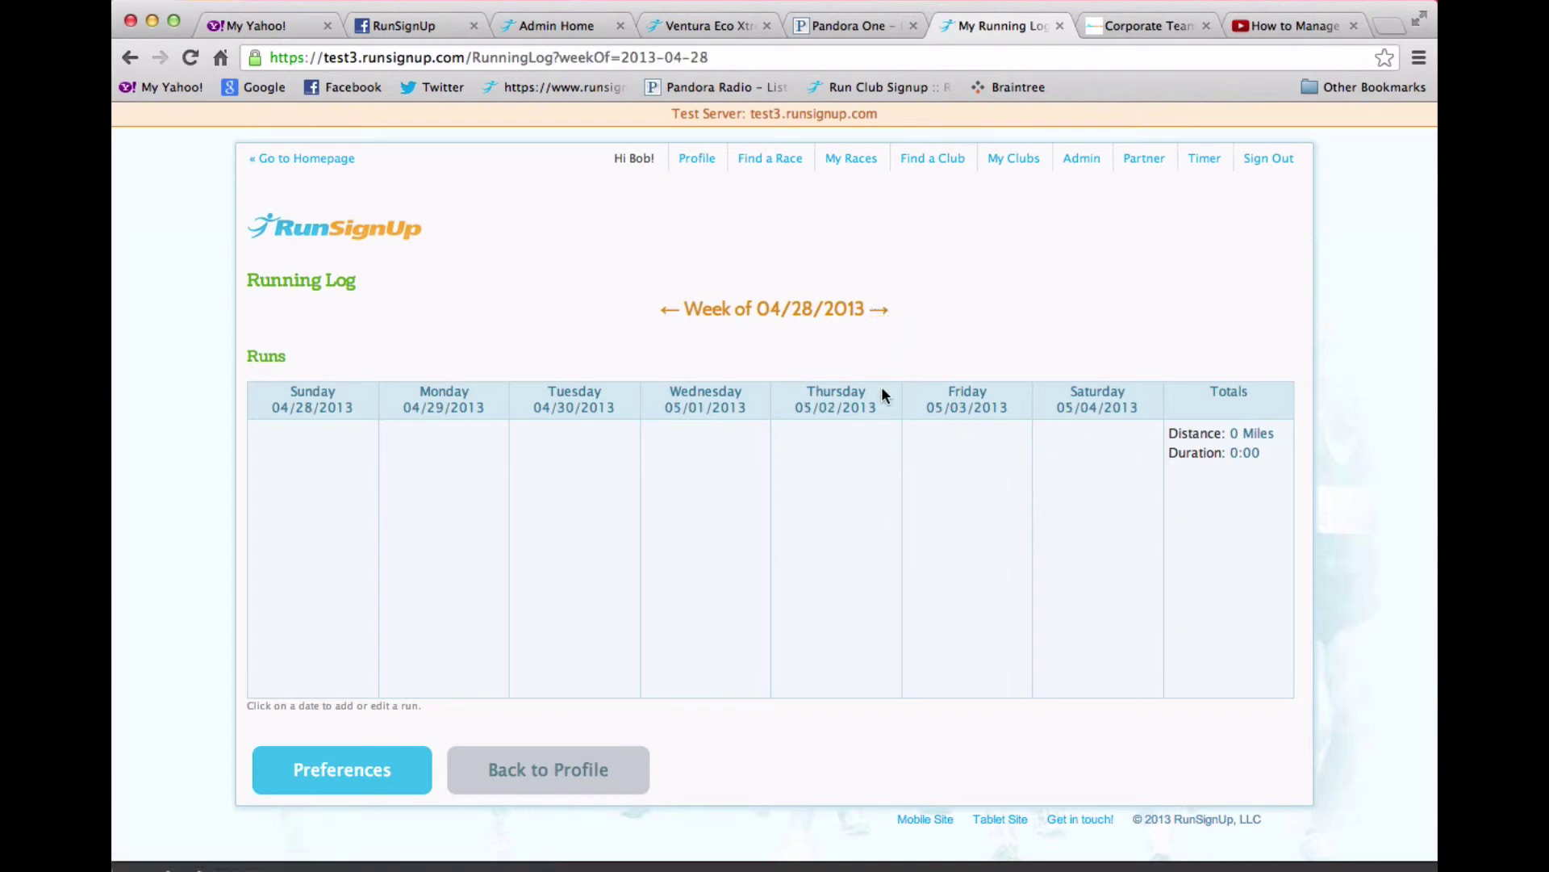
Step: Log a Sunday 4-mile run at 8:10 pace rated Bad and save it
{"action": "left_click", "coordinate": [325, 460]}
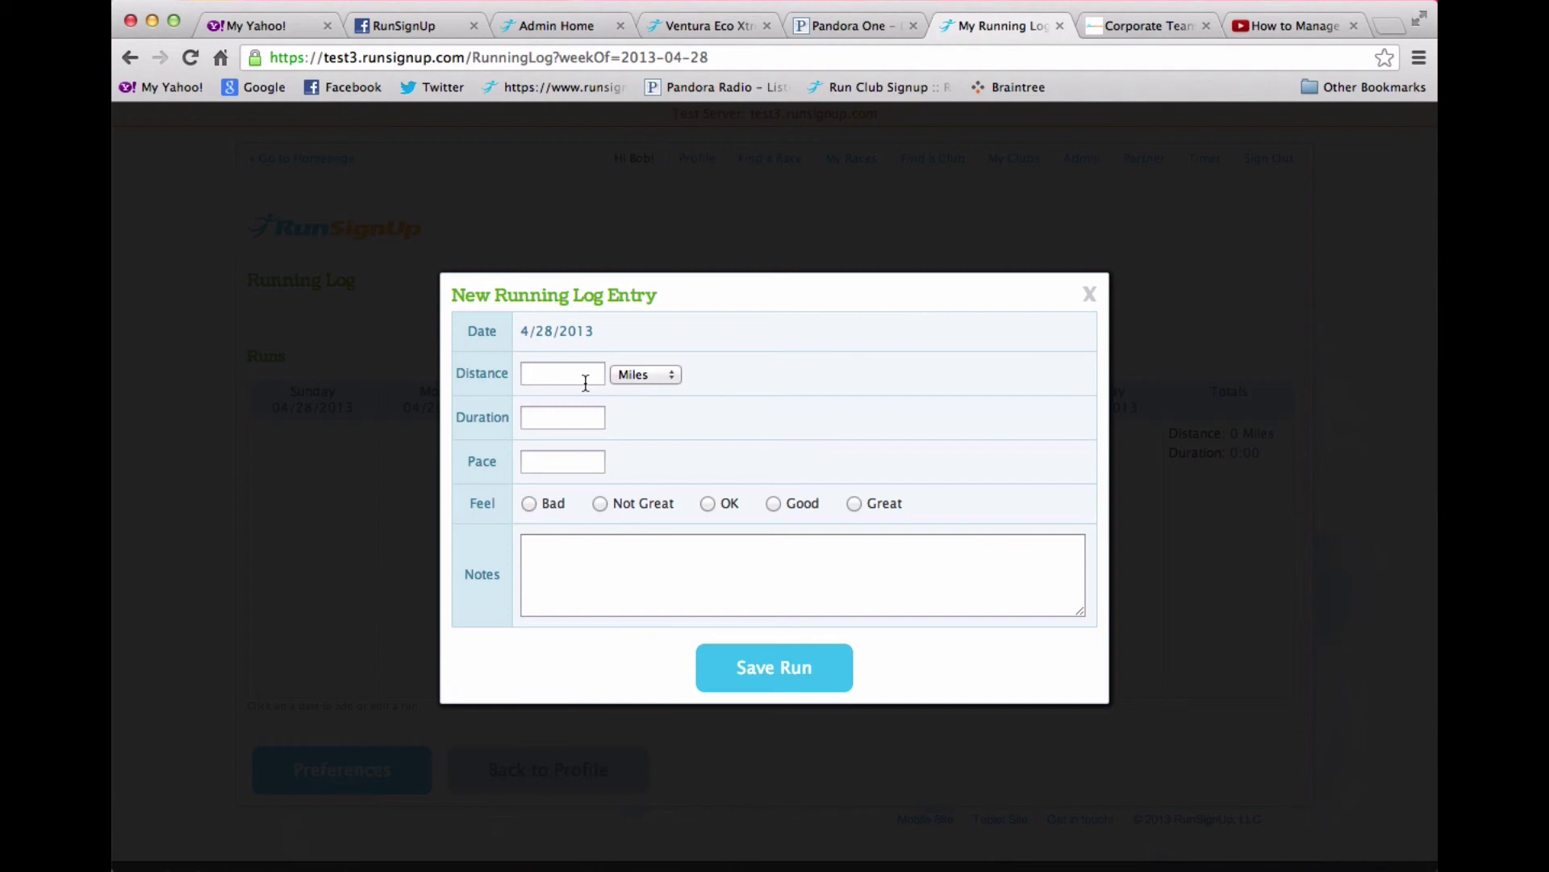
{"action": "type", "text": "4"}
{"action": "left_click", "coordinate": [584, 459]}
{"action": "type", "text": "8:10"}
{"action": "left_click", "coordinate": [530, 500]}
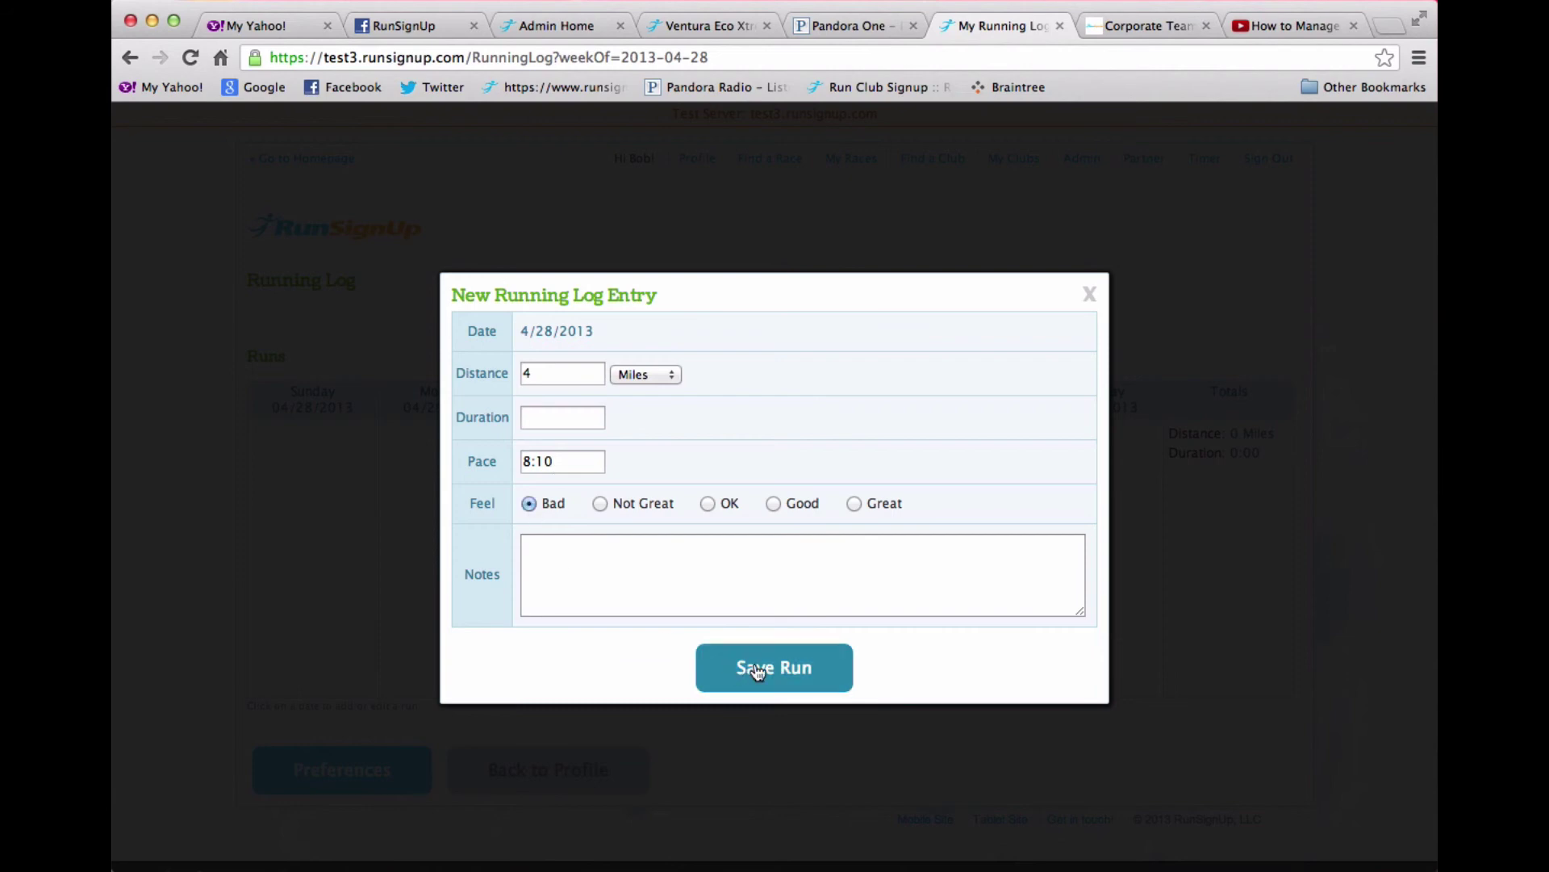
{"action": "left_click", "coordinate": [789, 670]}
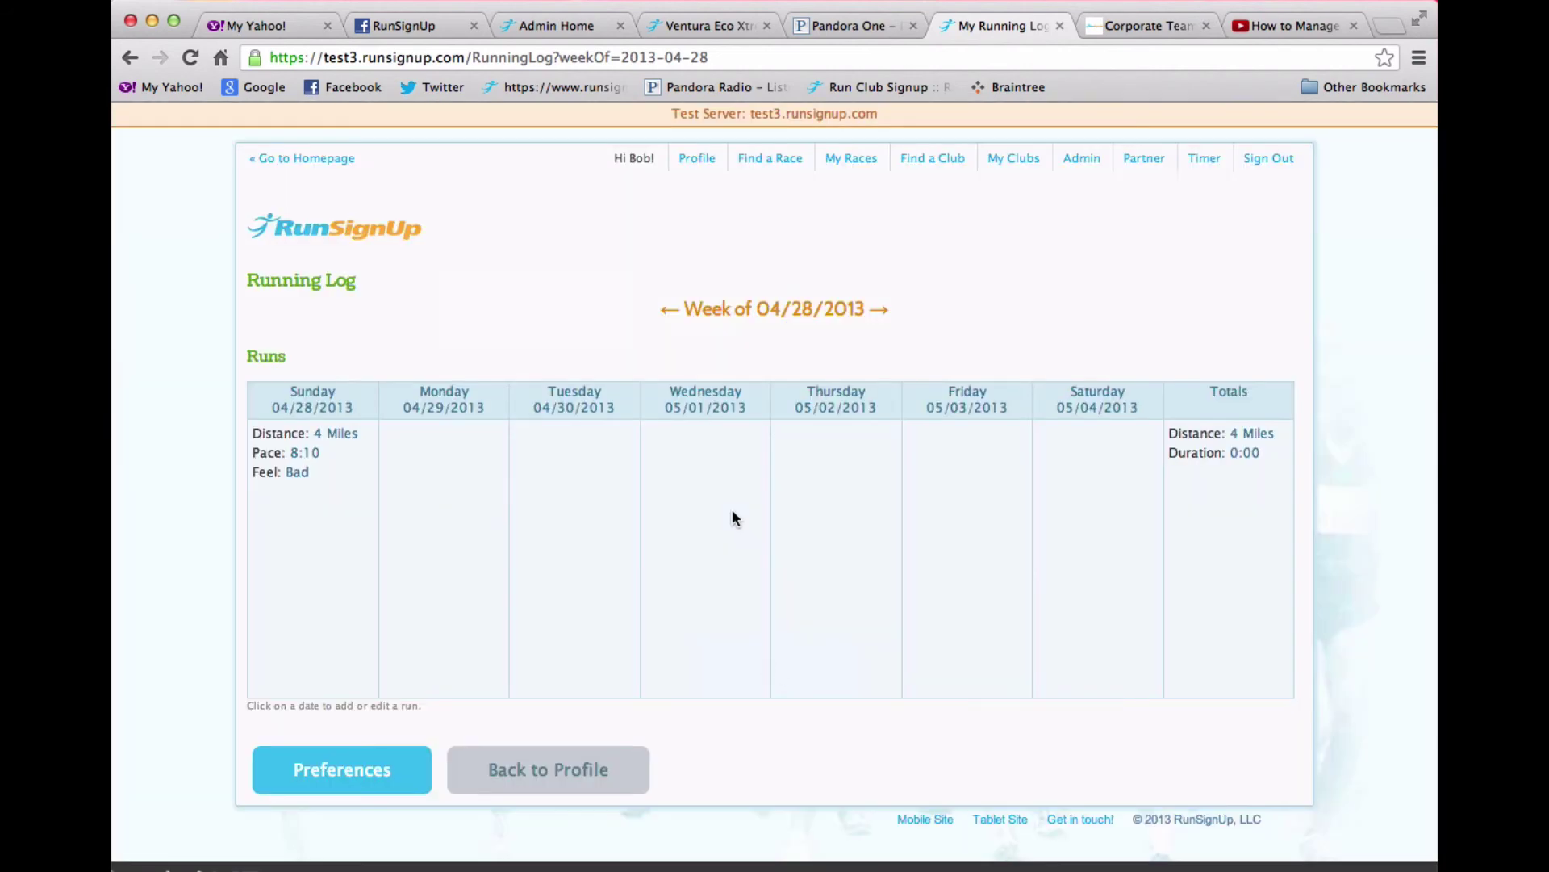
{"action": "left_click", "coordinate": [336, 771]}
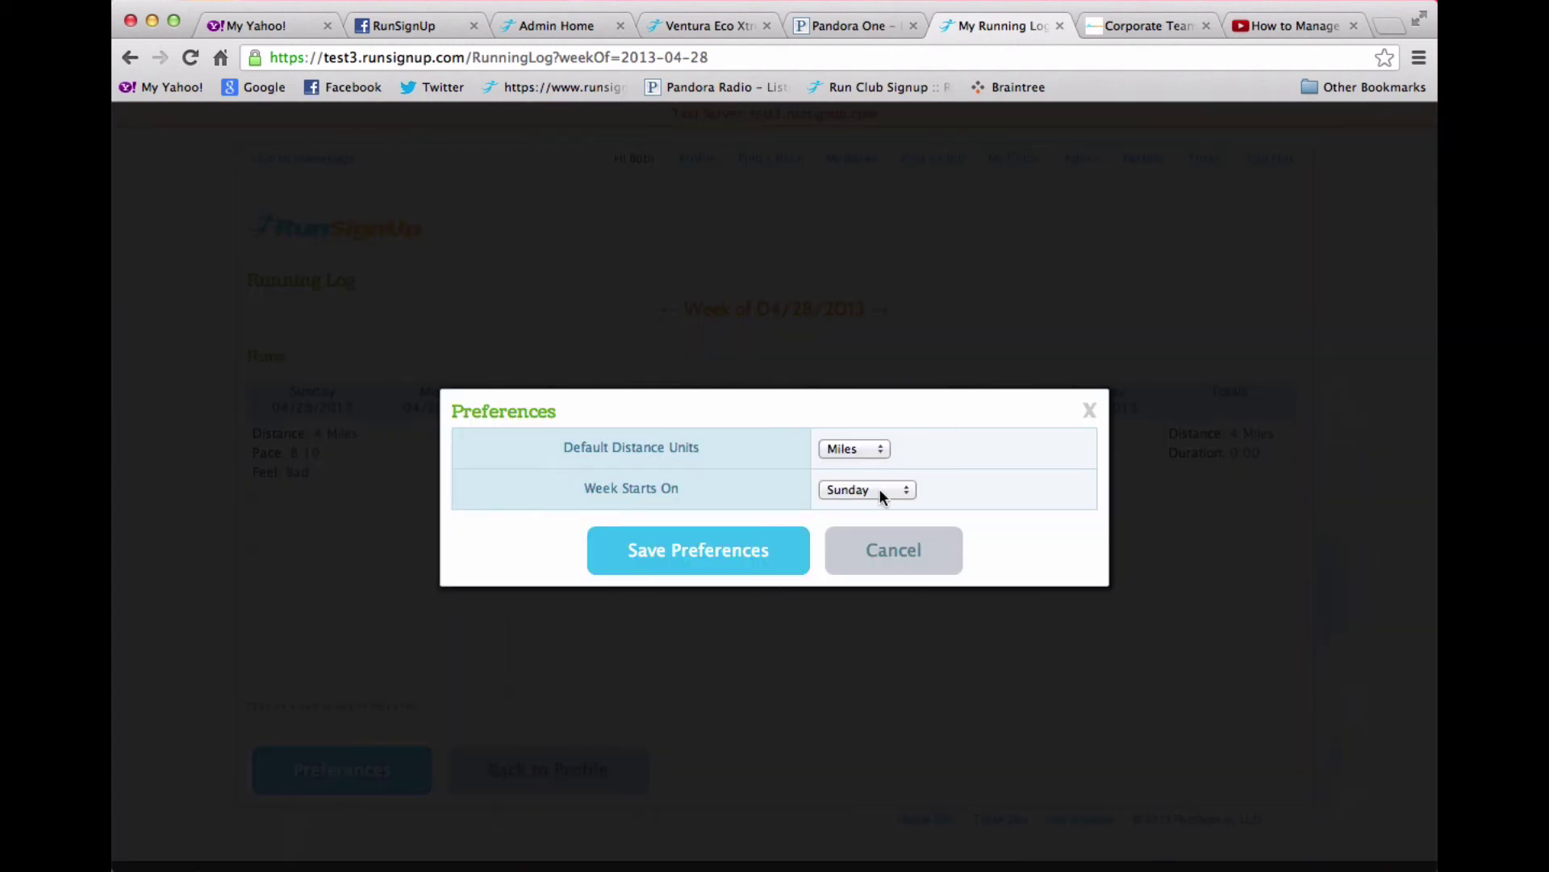
{"action": "left_click", "coordinate": [860, 449]}
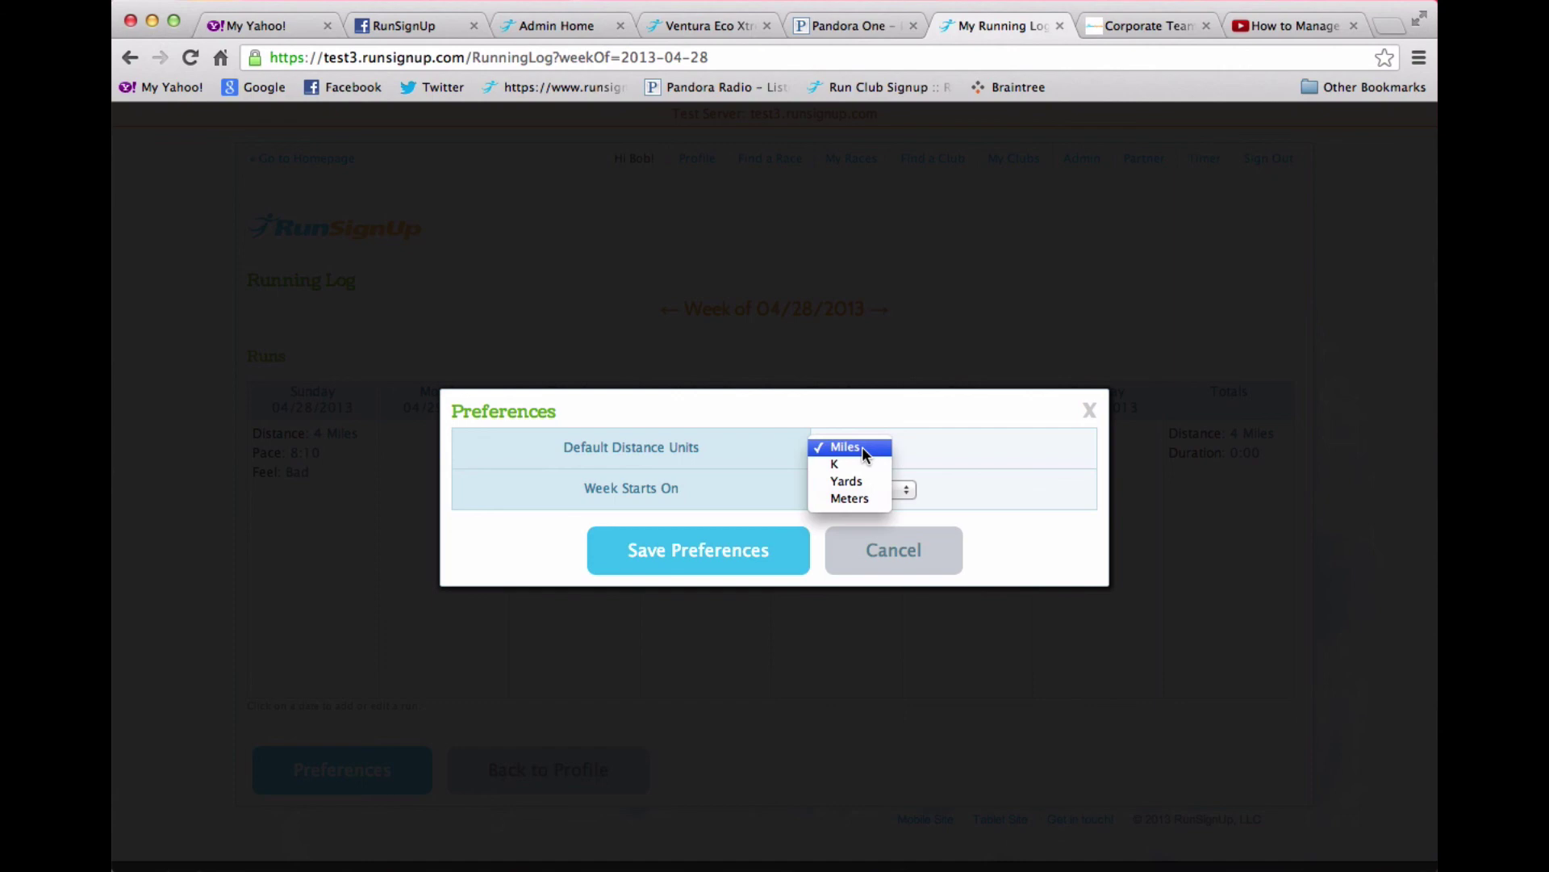
{"action": "left_click", "coordinate": [862, 447]}
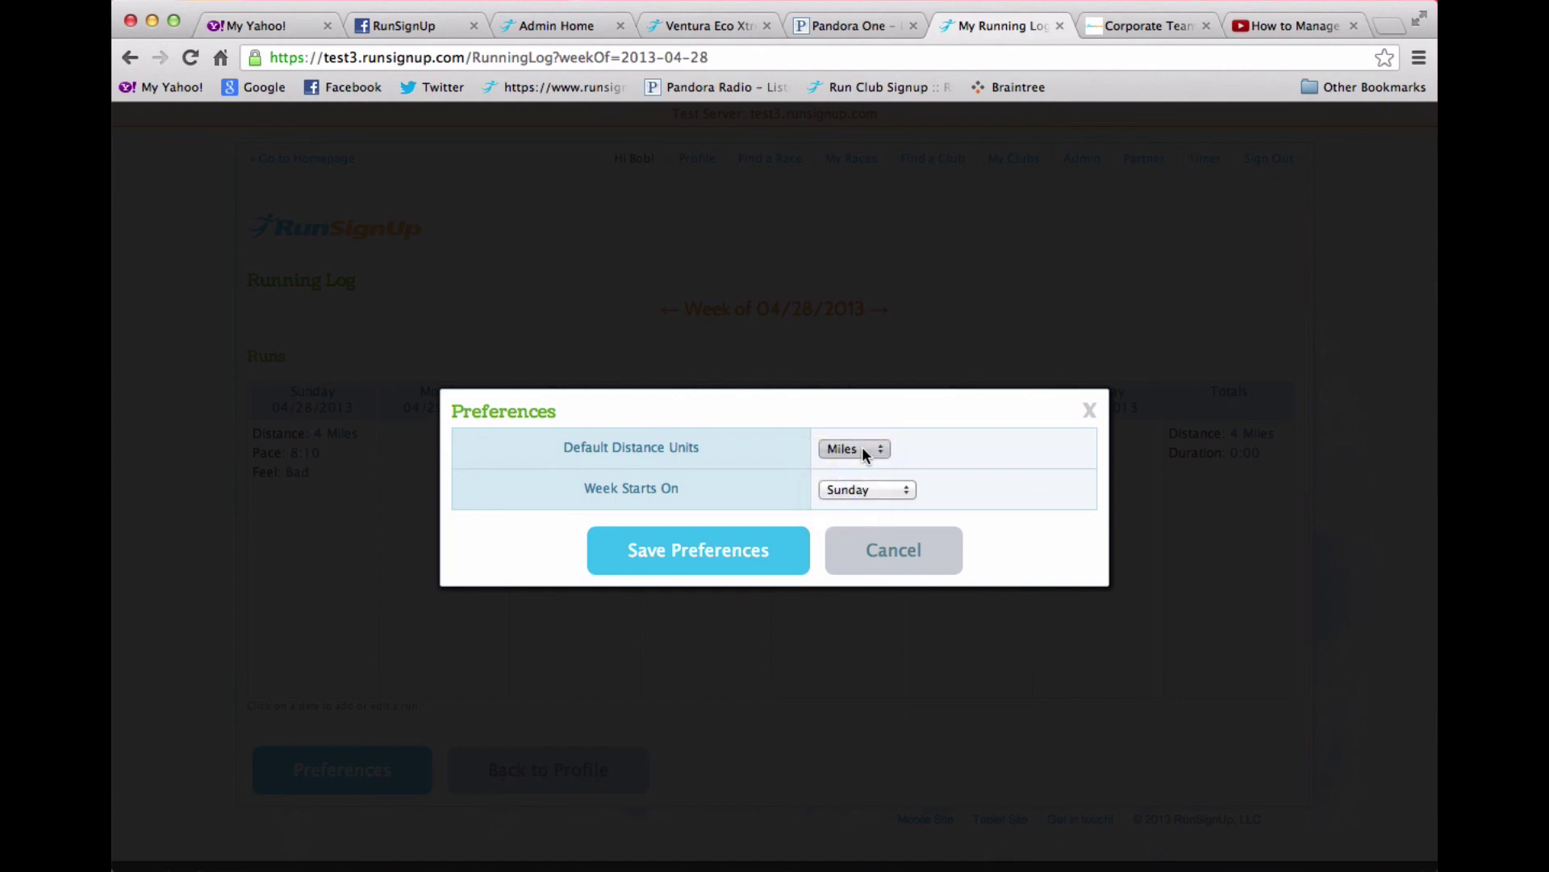
{"action": "left_click", "coordinate": [701, 553]}
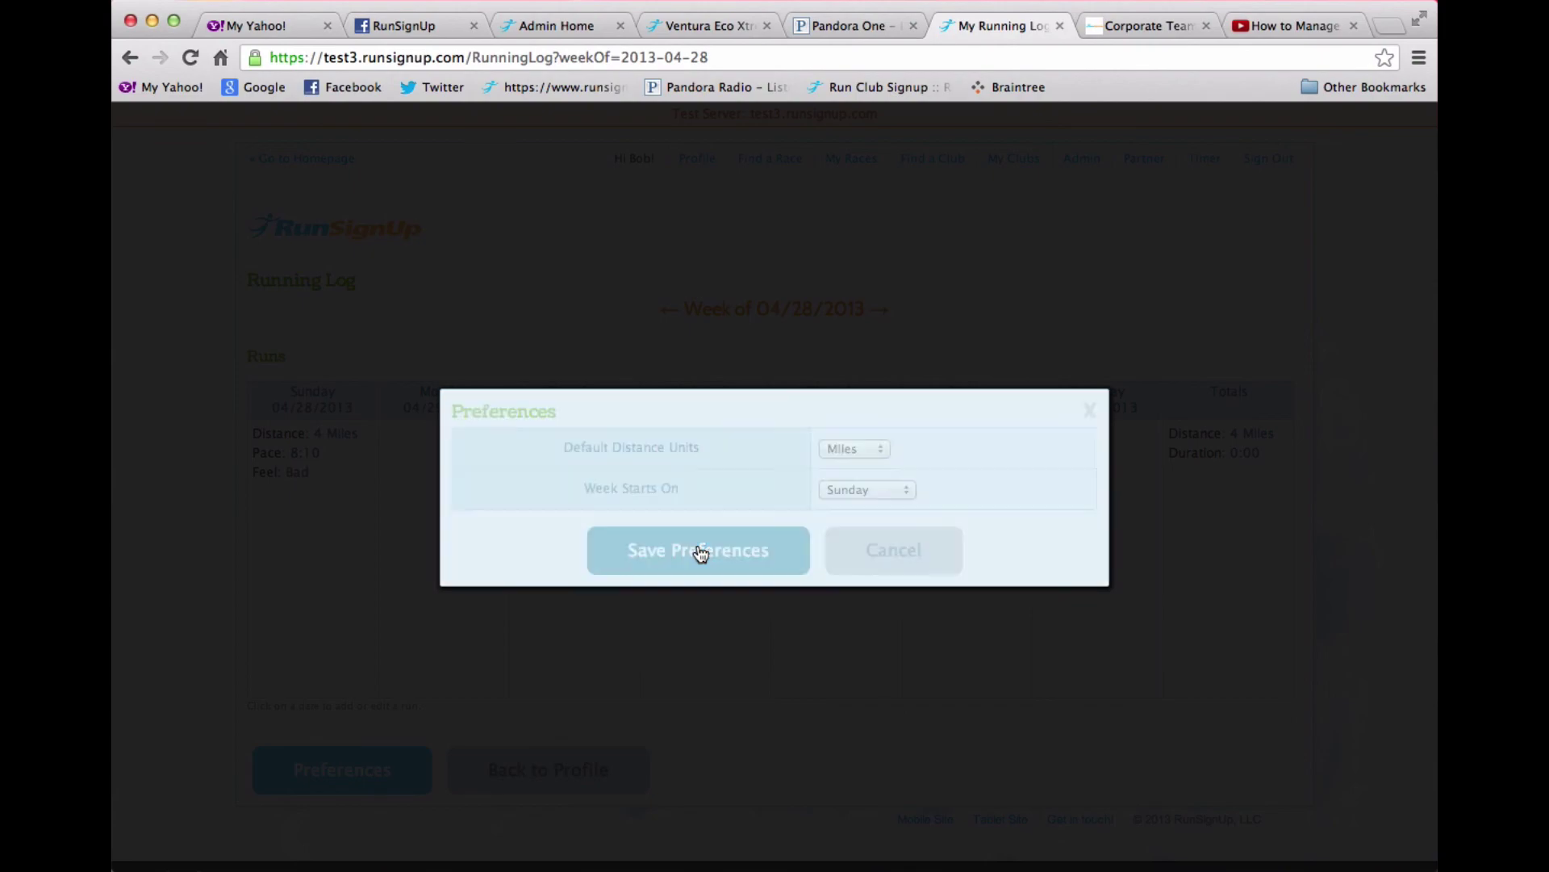